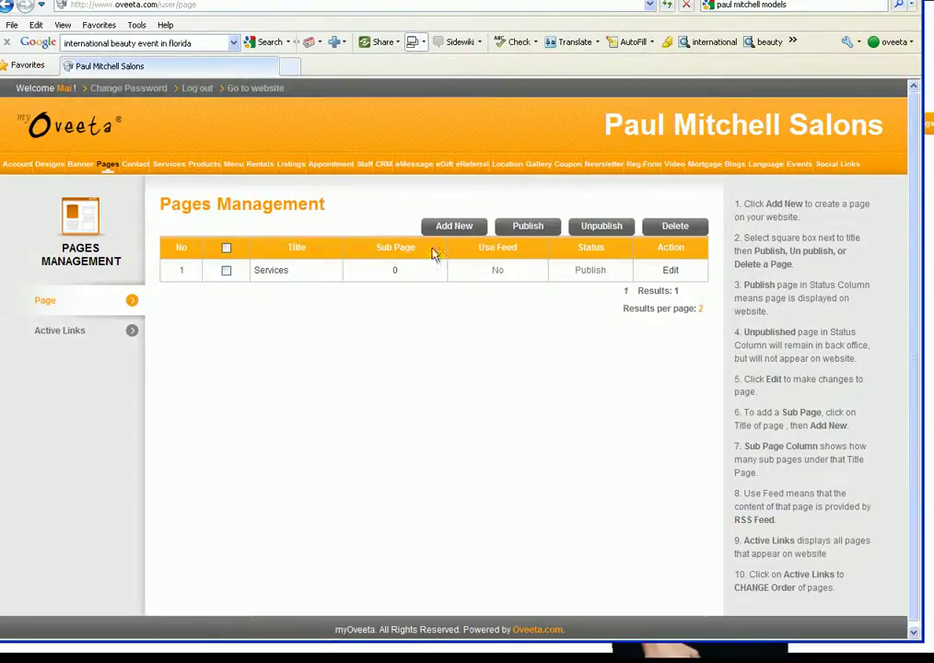
- Leave the services page display switched on in Services, then go to Menu management
left_click(174, 171)
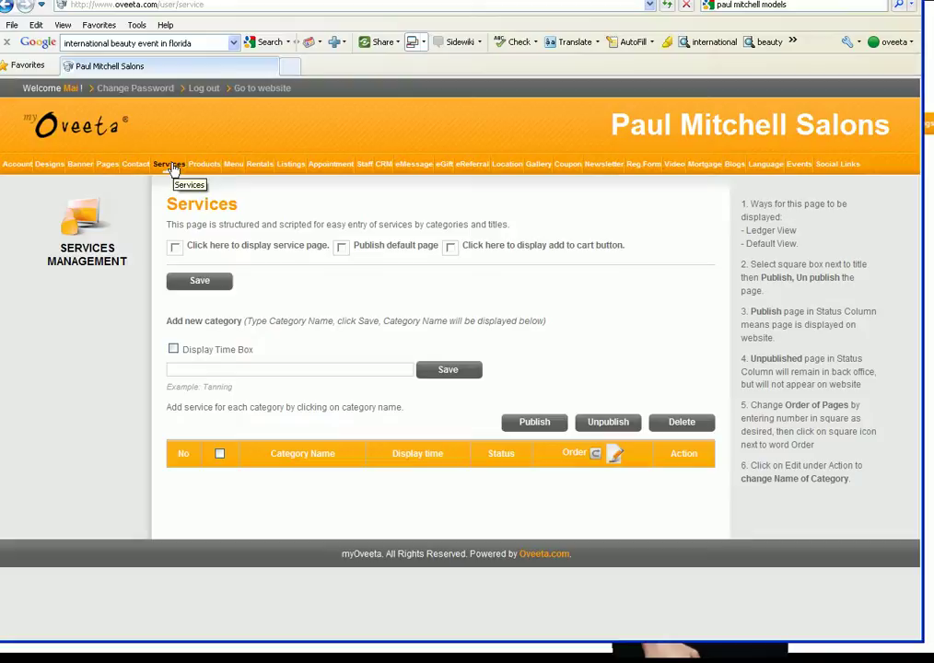
left_click(174, 248)
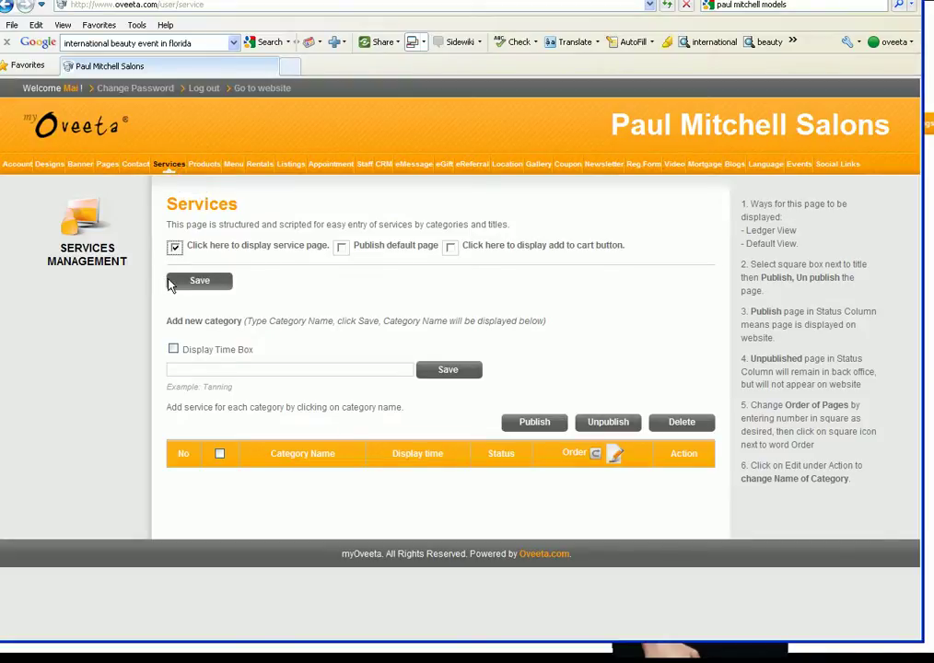
left_click(175, 249)
left_click(175, 248)
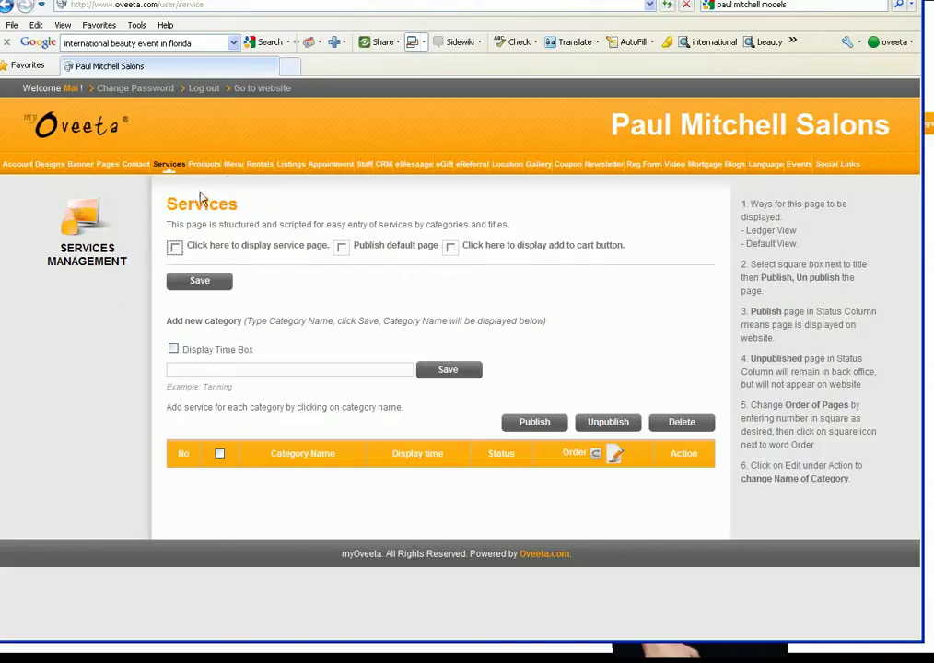
left_click(234, 165)
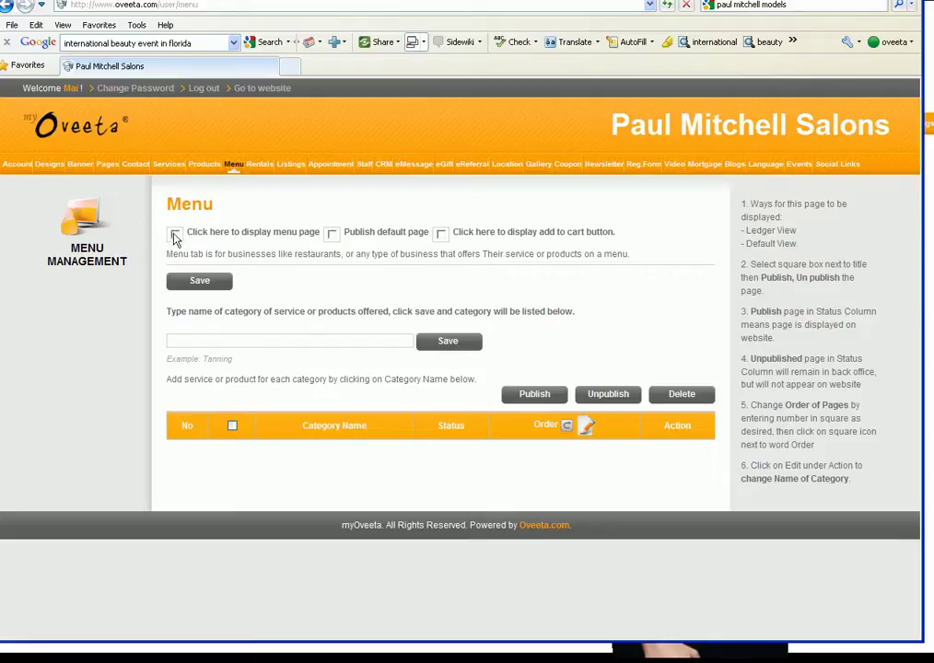
- Tick 'display menu page' so the Menu page appears on the site, and save
left_click(175, 234)
left_click(197, 281)
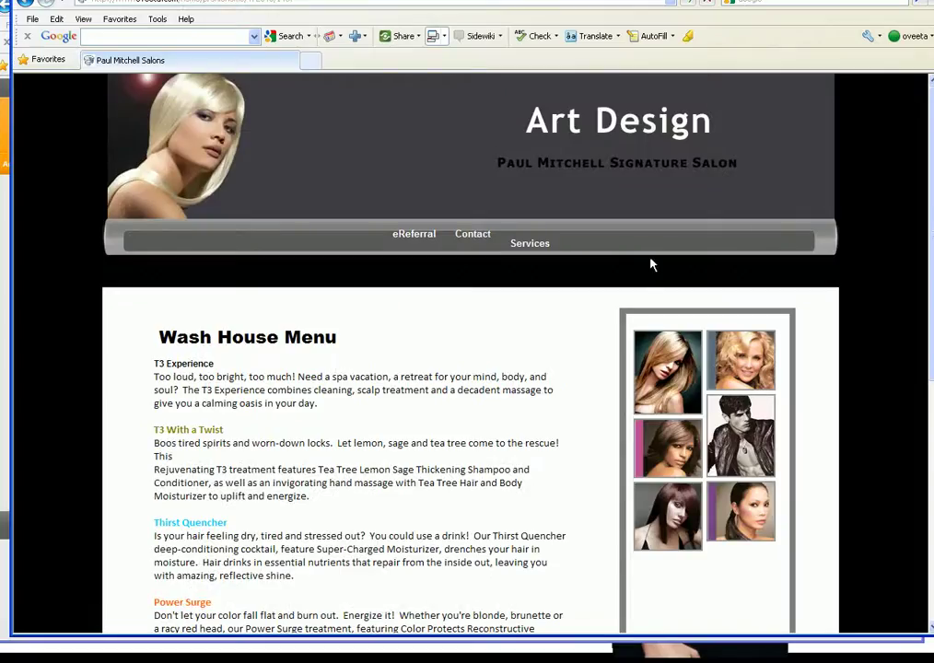
- Refresh the salon site, view its new Menu page apology notice, and return to the back office
left_click(689, 3)
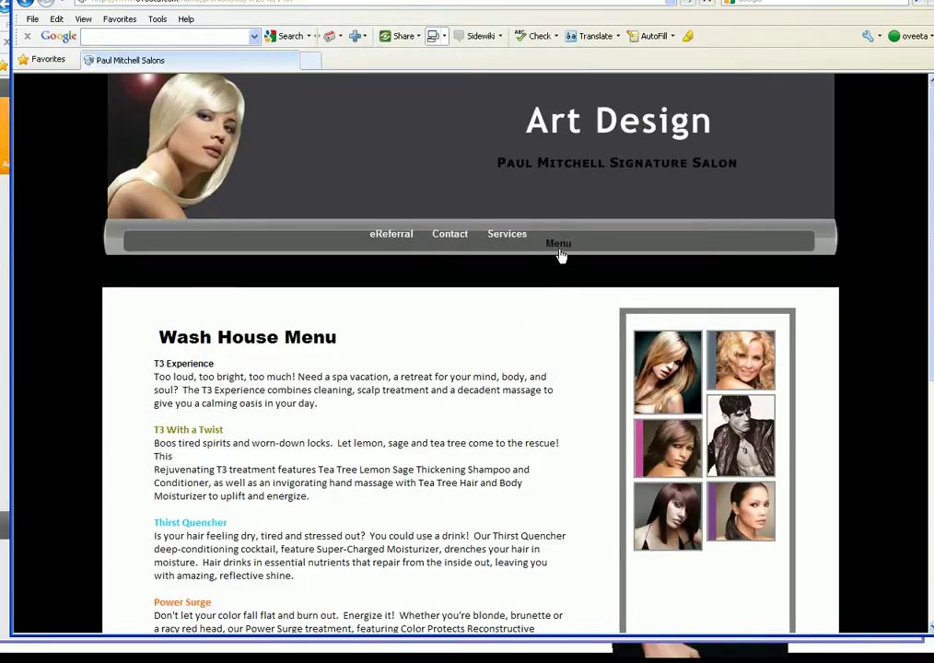
left_click(559, 247)
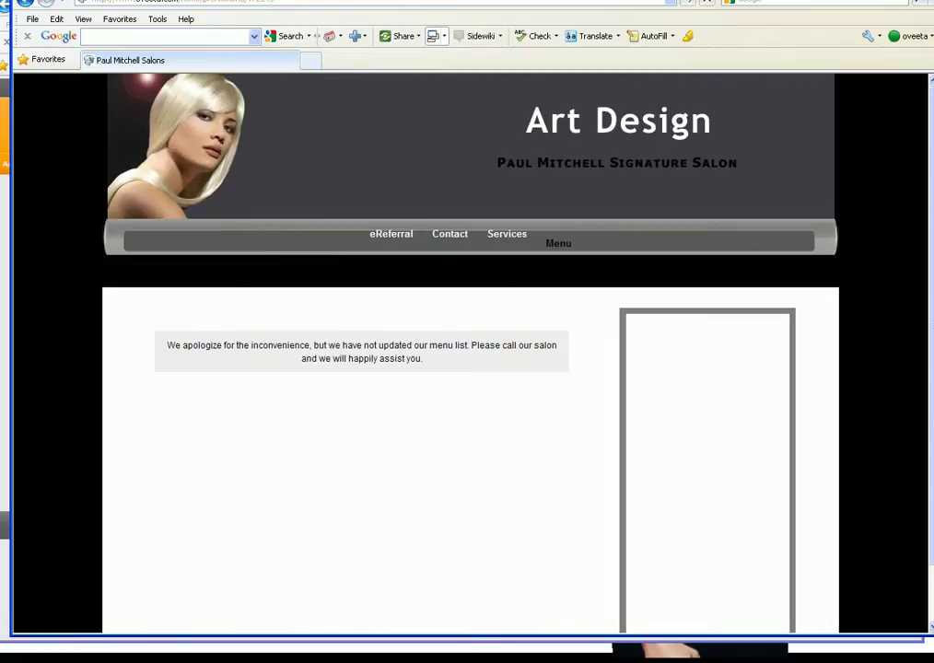
key("alt+Tab")
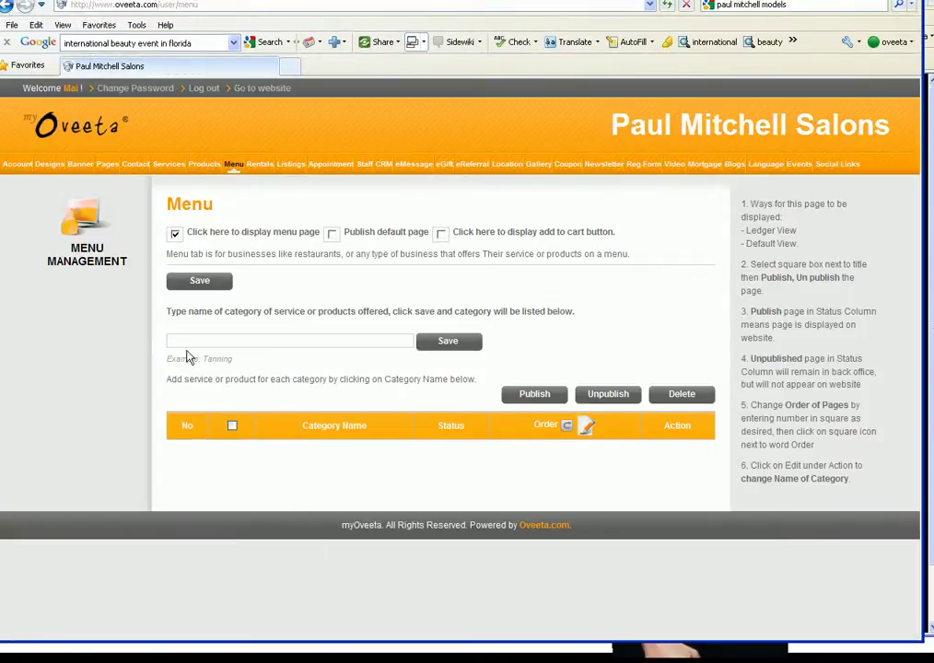
- Create the menu categories Hair, Nail, Make-Up and Wax, saving each in turn
left_click(190, 341)
type("Hair")
left_click(437, 343)
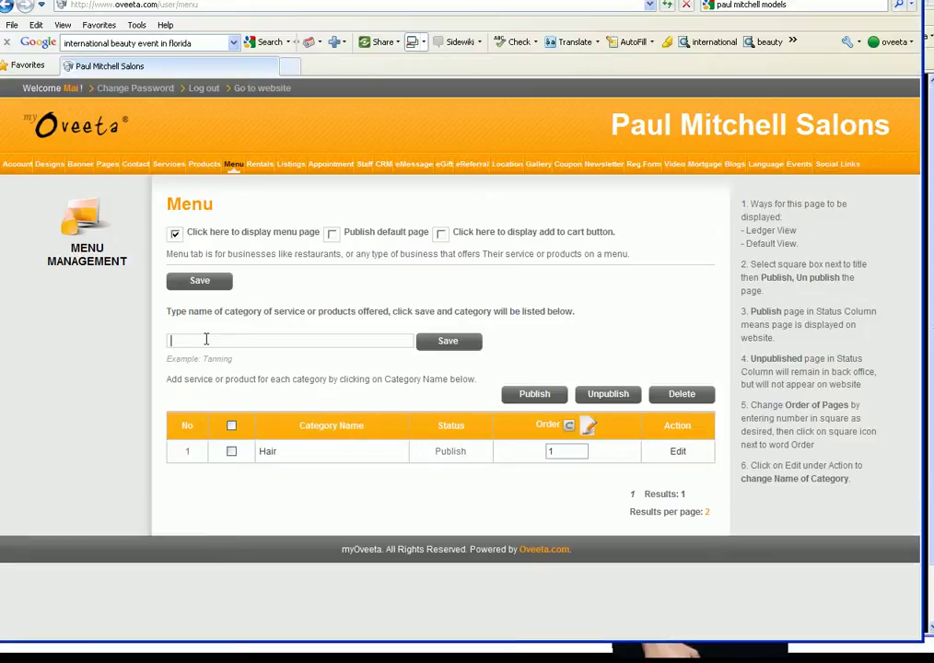
type("Nail")
left_click(424, 345)
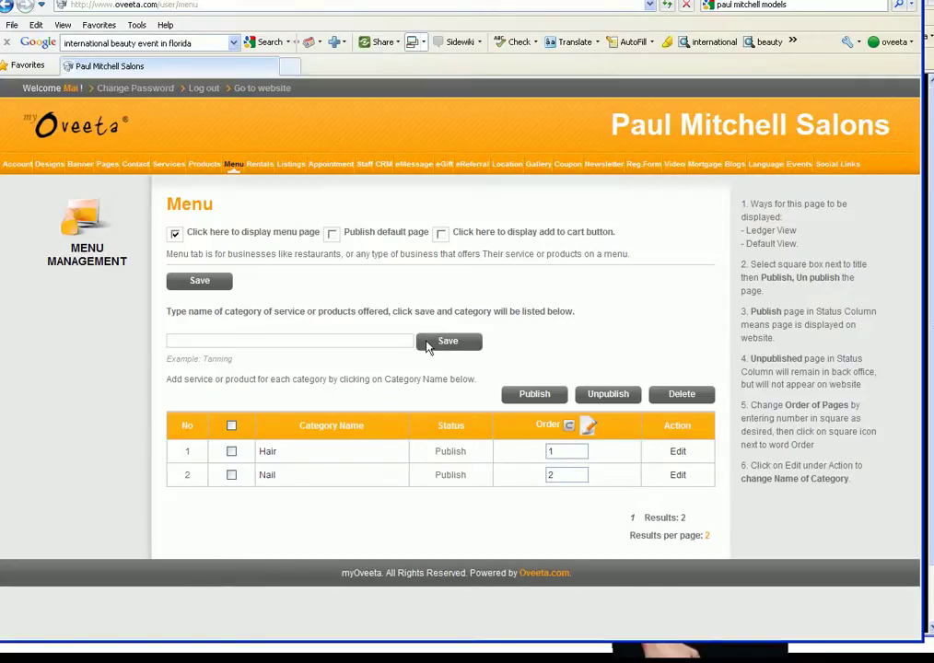
left_click(202, 341)
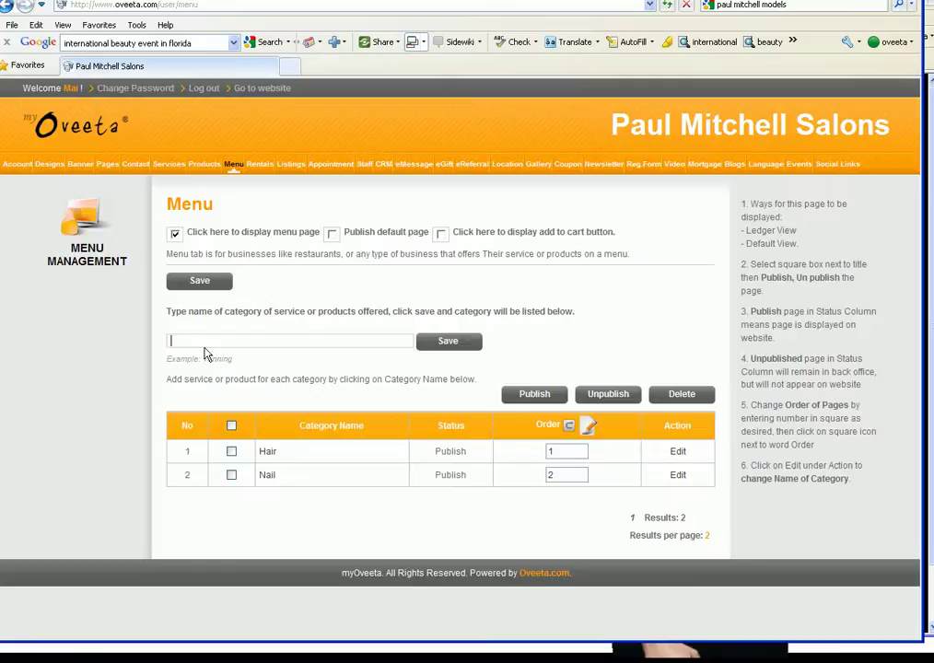
type("Make-Up")
left_click(448, 343)
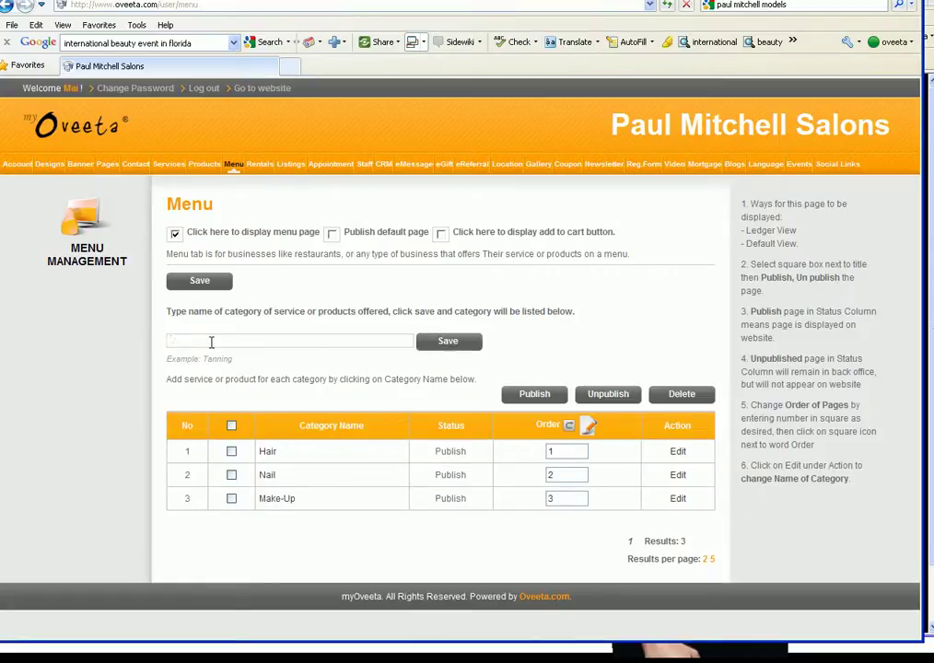
type("Wax")
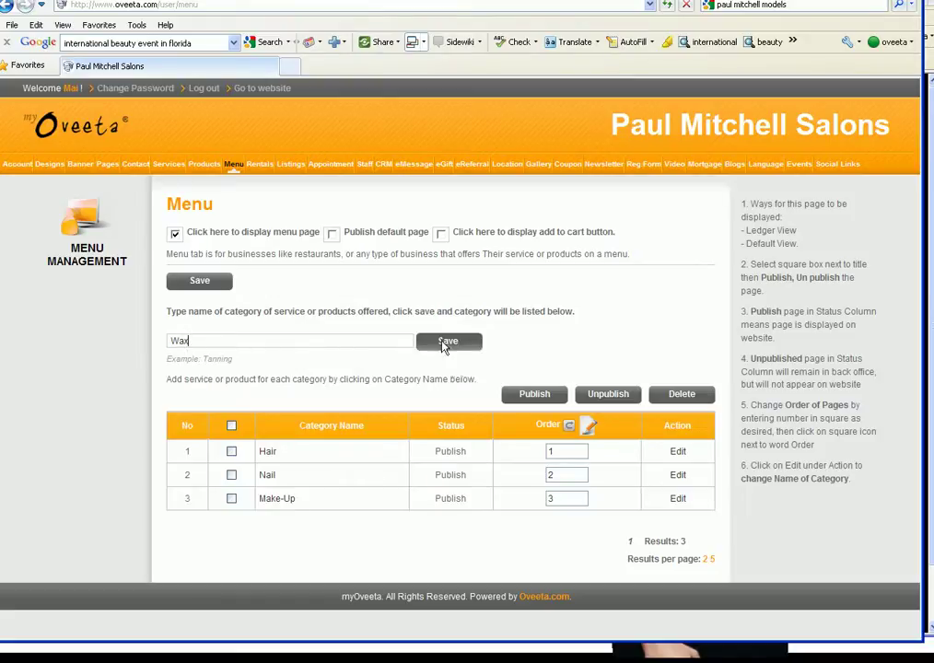
left_click(445, 344)
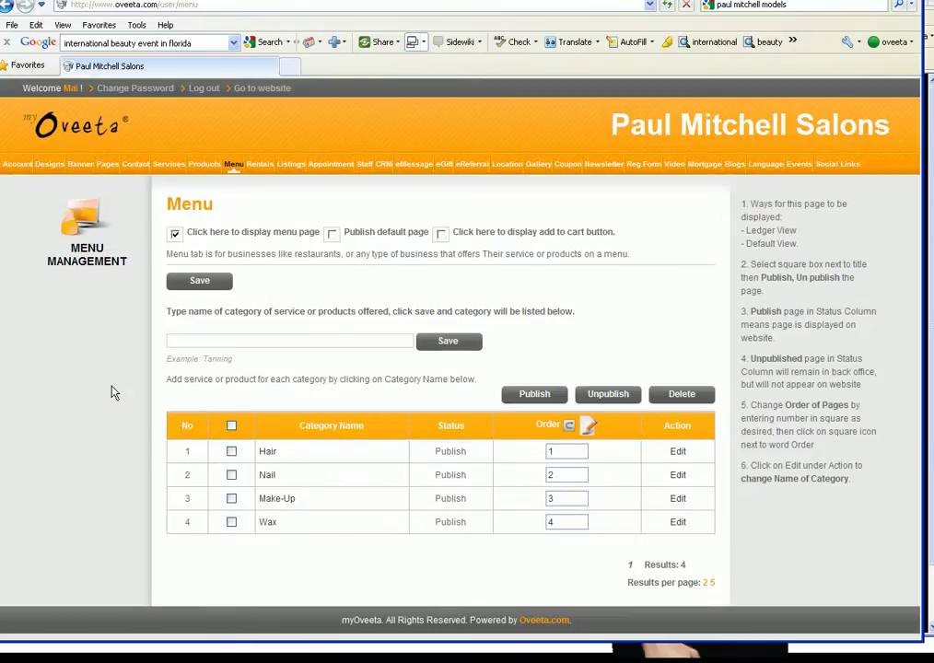
- Upload the Thirst QuencherModel and t3 with a Twist photos to the Hair category
left_click(268, 453)
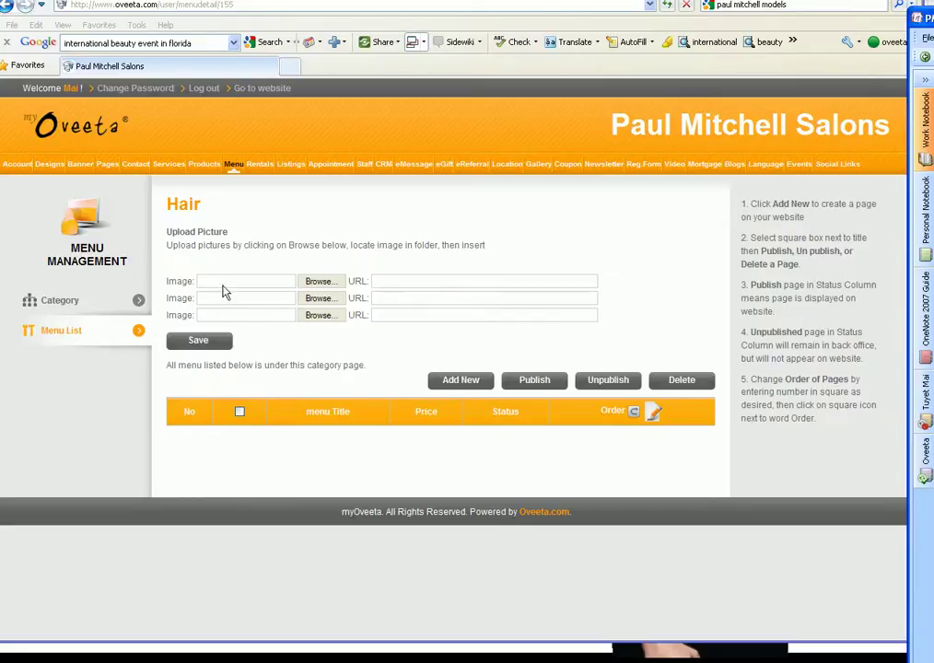
left_click(307, 284)
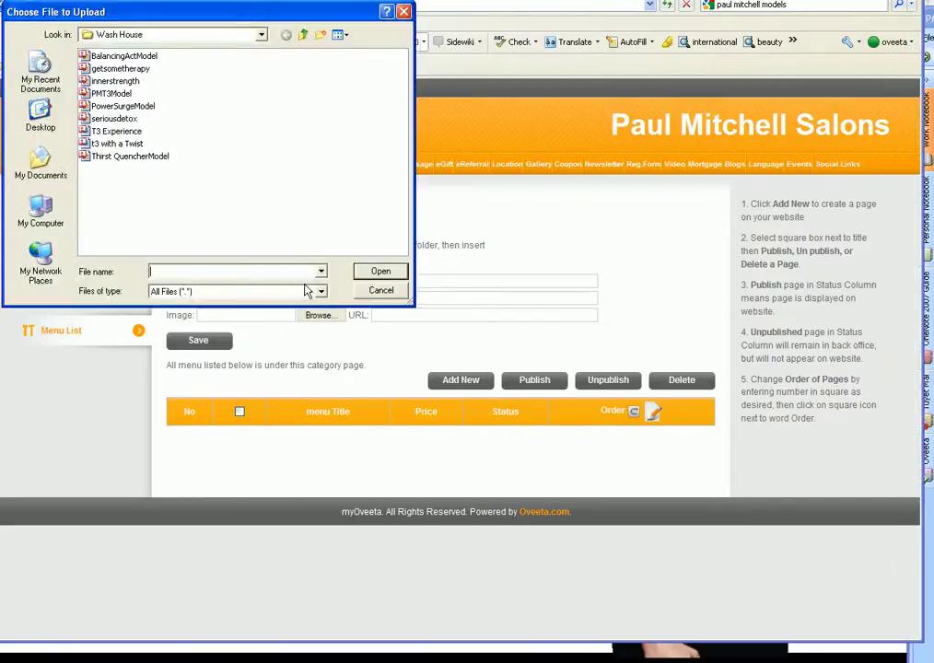
left_click(129, 156)
left_click(381, 273)
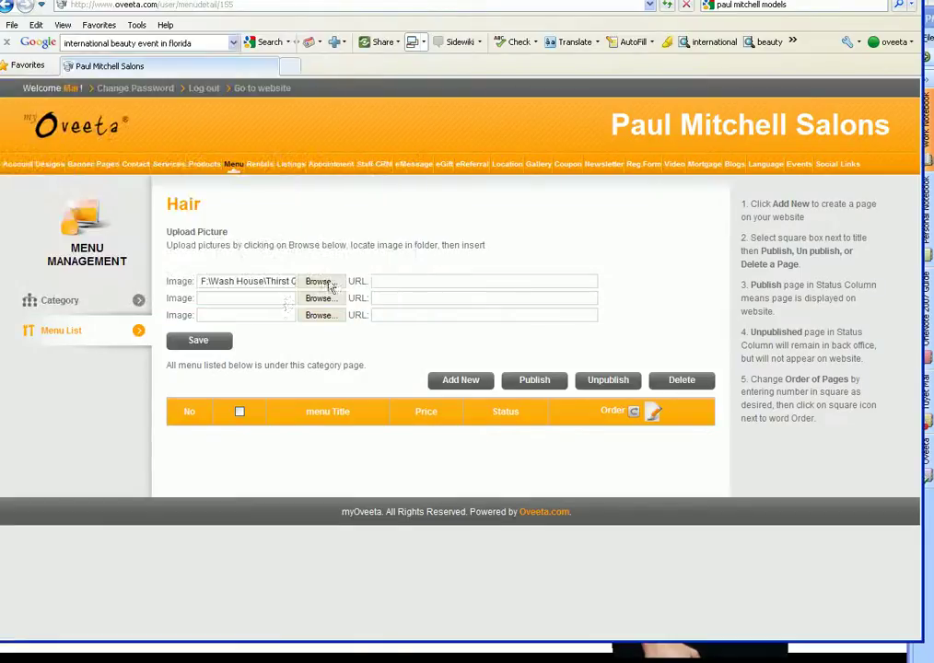
left_click(198, 341)
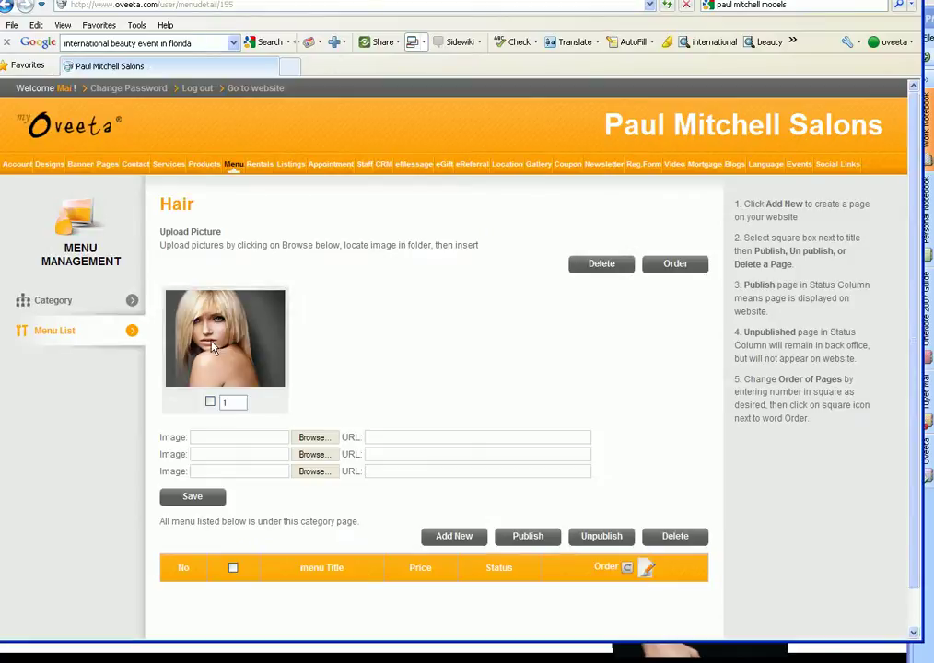
left_click(305, 439)
left_click(110, 144)
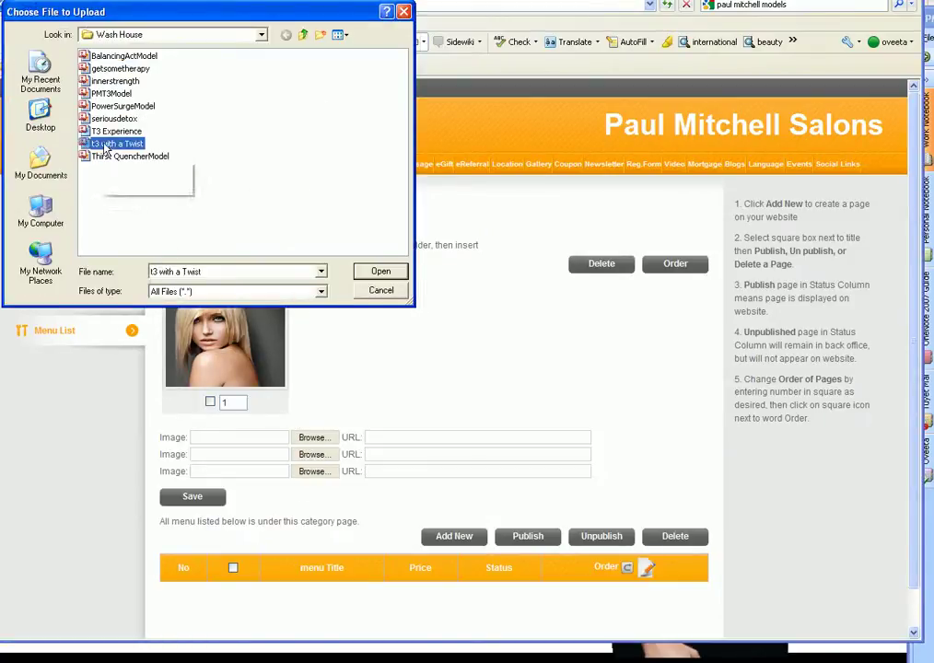
left_click(380, 272)
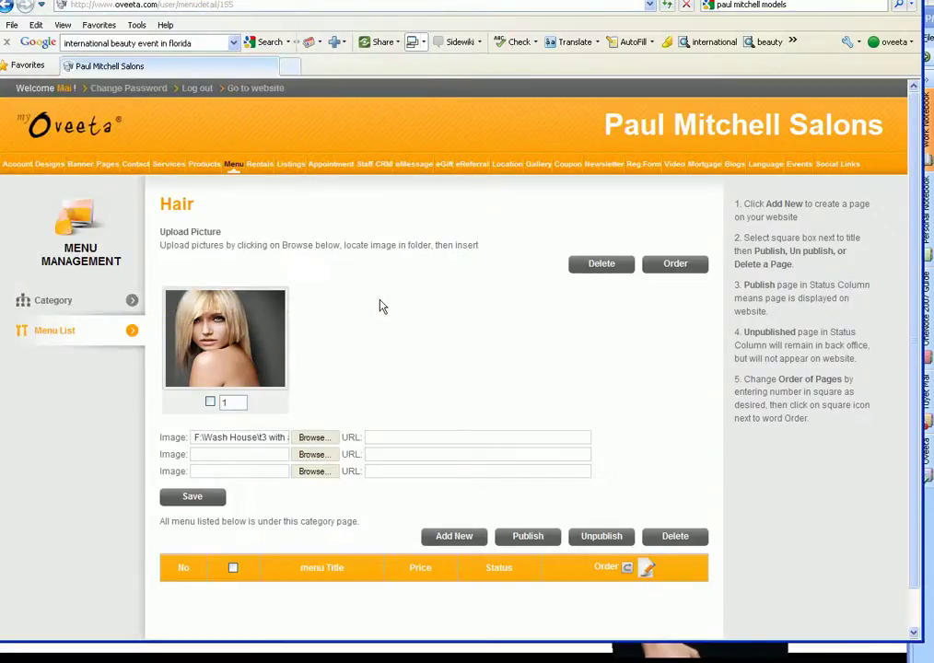
left_click(193, 497)
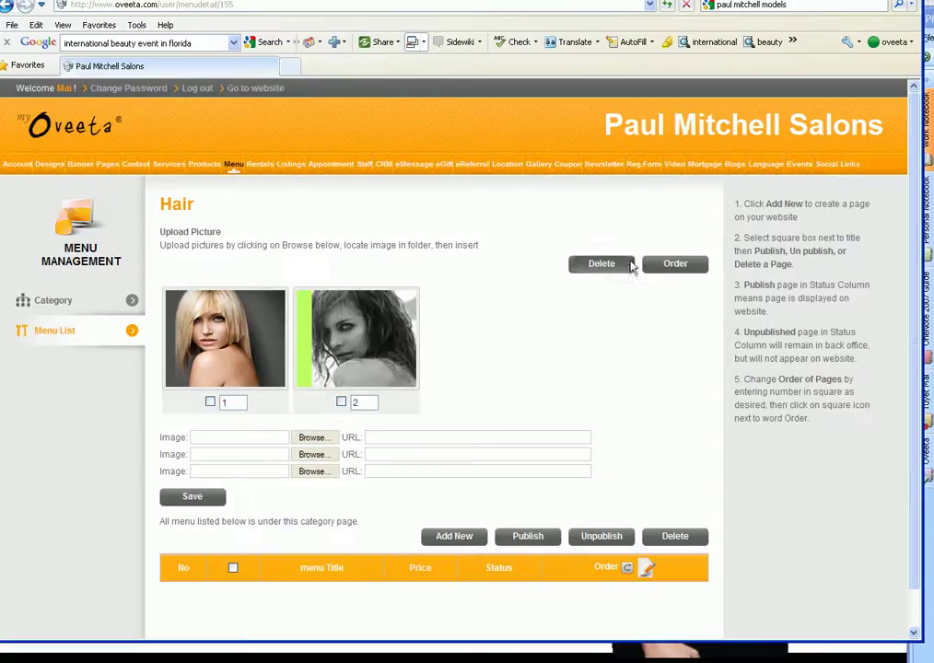
- Start a new Hair menu item, briefly checking the Wash House menu notes
scroll(114, 429, "down", 1)
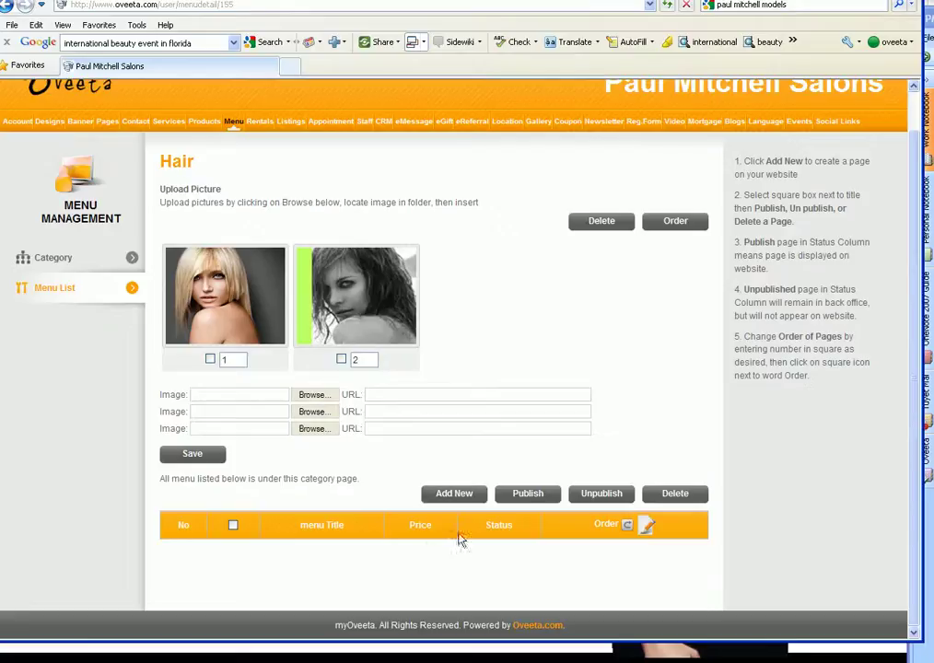
left_click(452, 495)
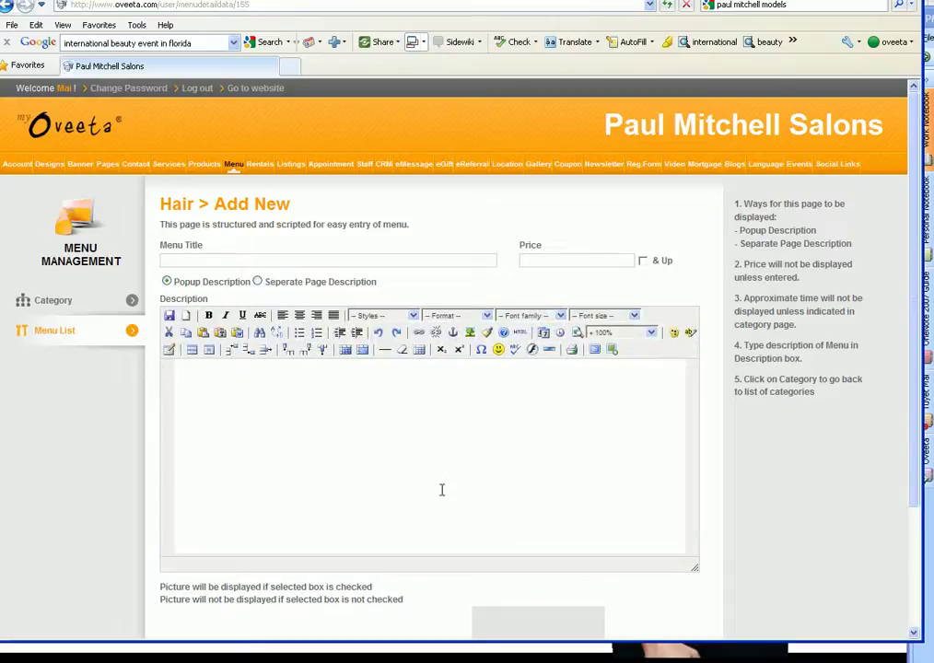
key("alt+Tab")
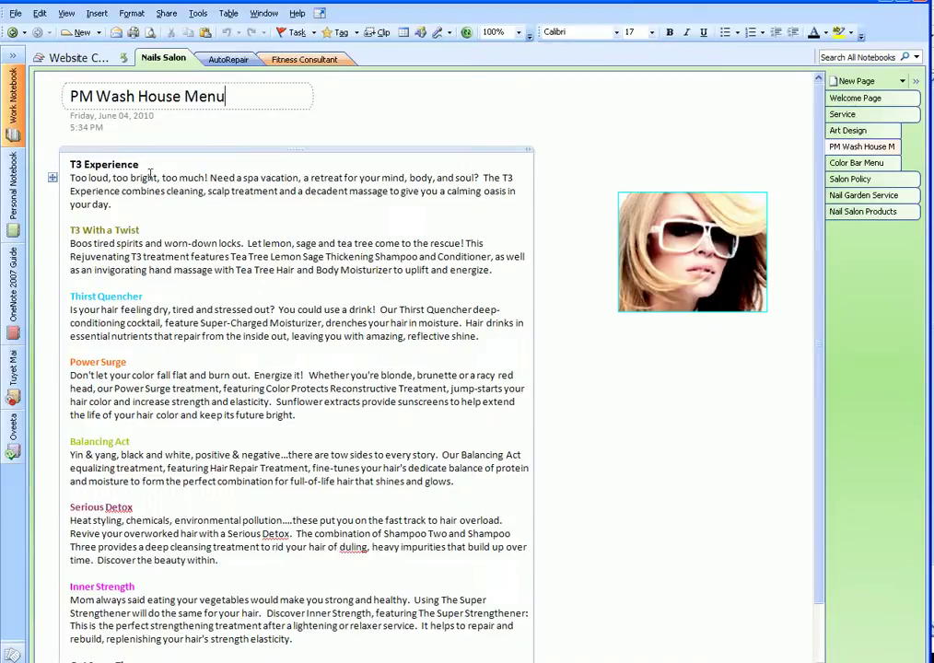
key("alt+Tab")
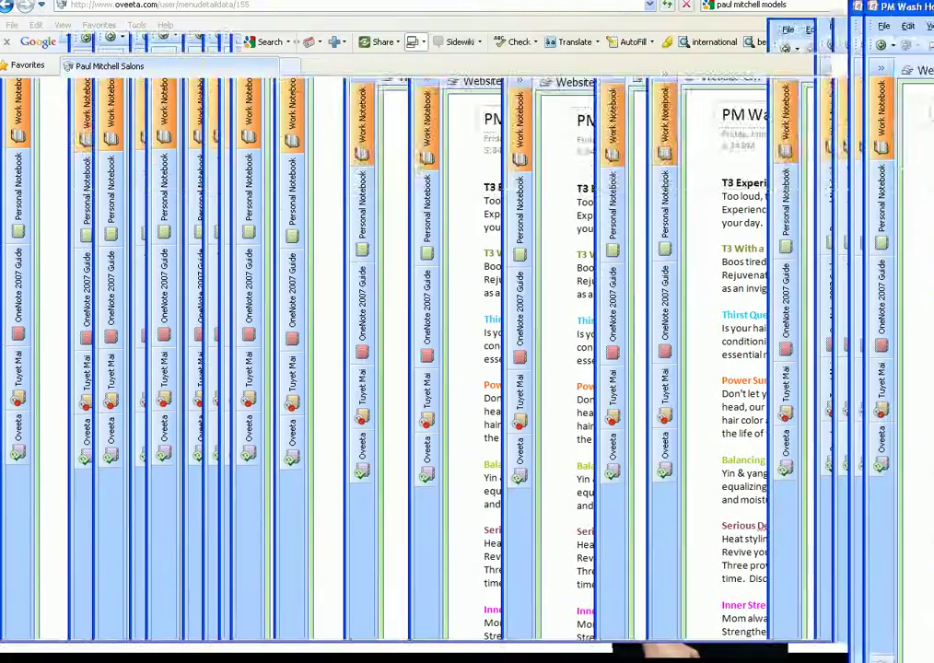
- Title the new Hair menu item 'T3 Experience', then switch to the OneNote menu notes
left_click(191, 256)
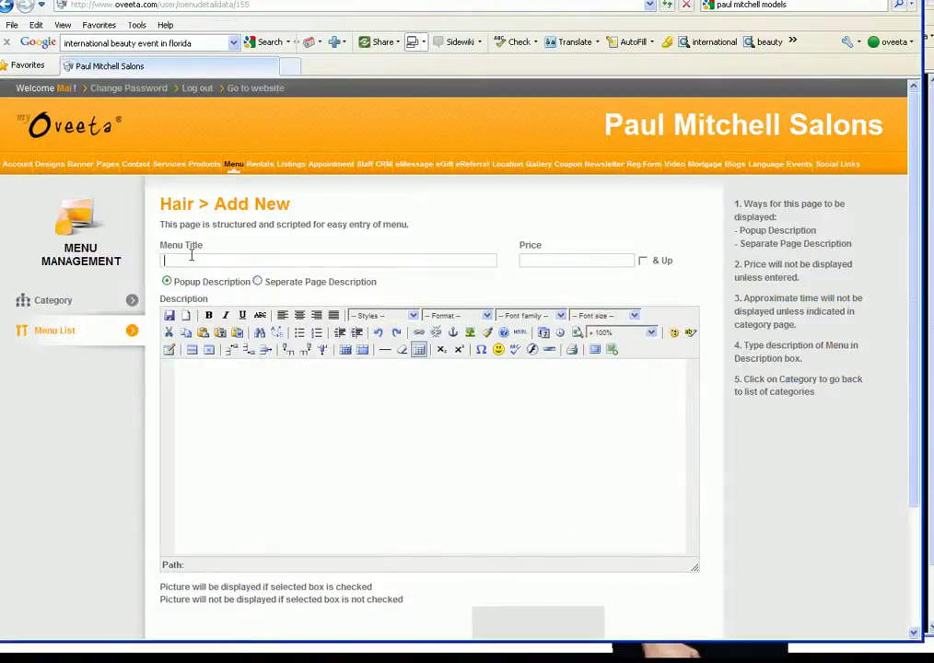
type("T")
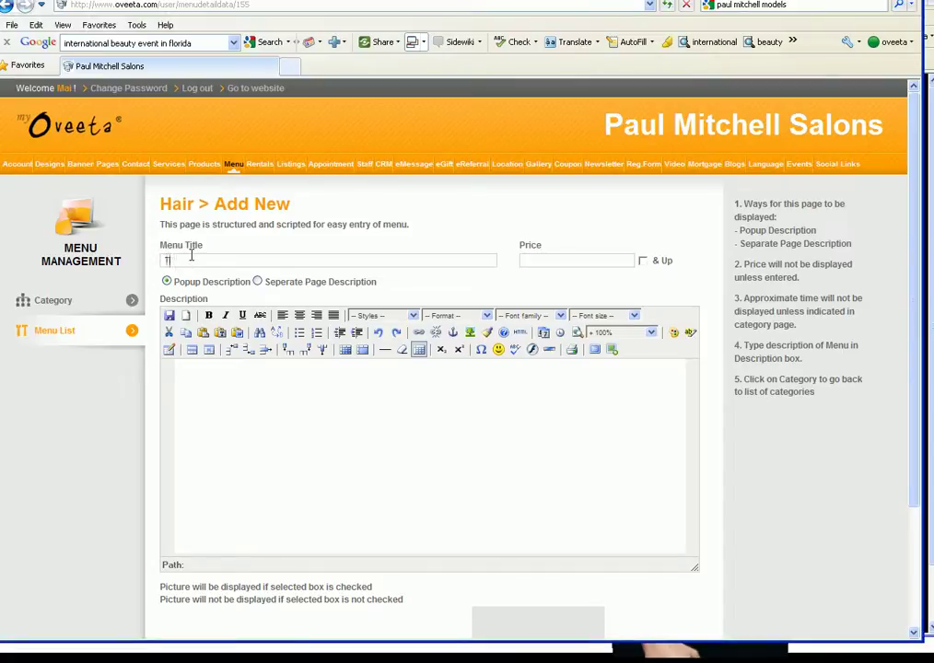
type("Experience")
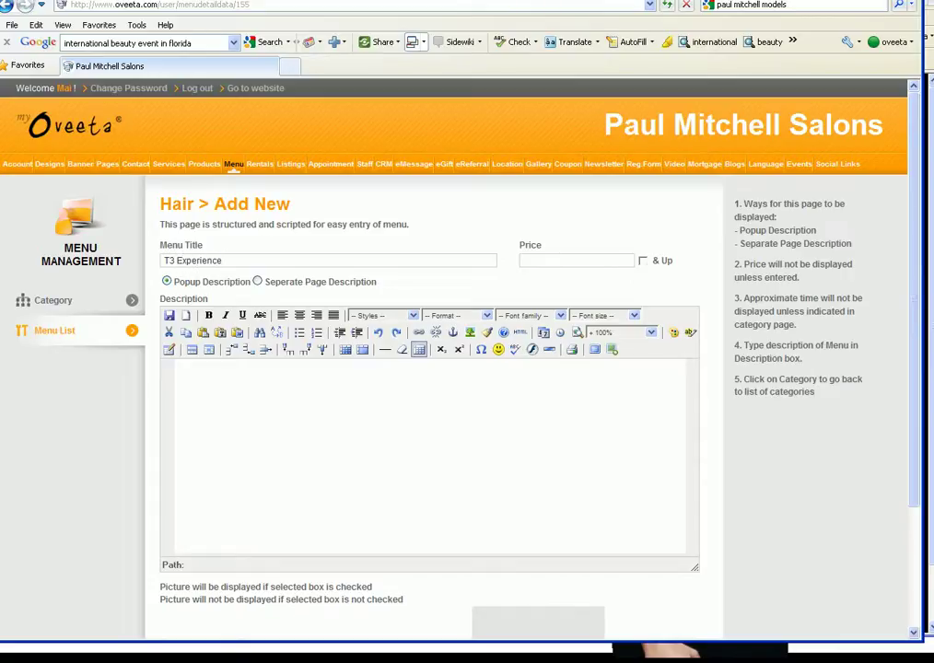
key("alt+Tab")
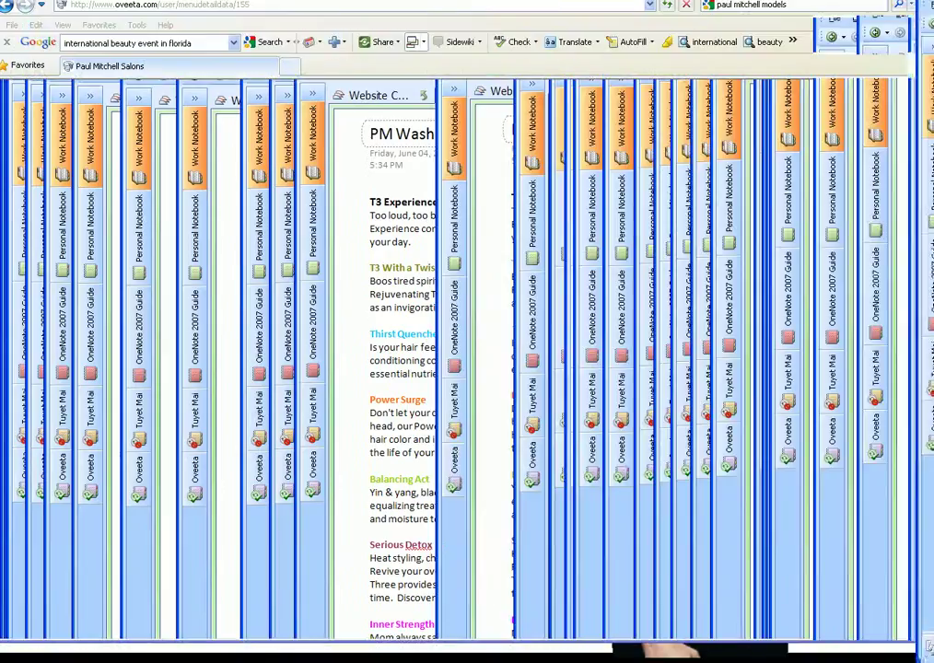
- Copy the T3 Experience description paragraph in OneNote and move the window aside to reveal the form
mouse_move(91, 225)
left_mouse_down()
mouse_move(51, 211)
mouse_move(49, 197)
left_mouse_up()
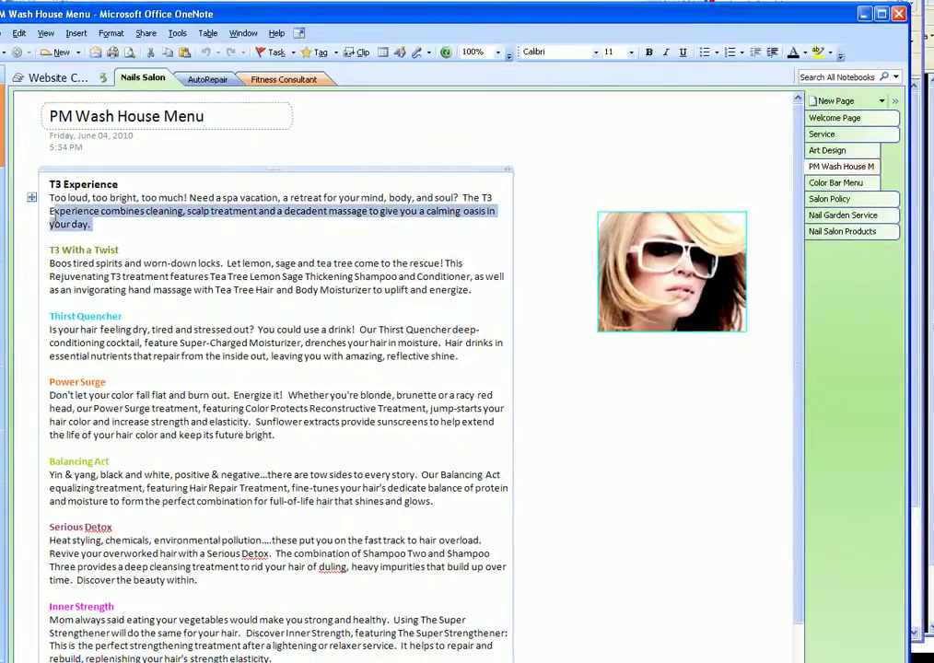
right_click(72, 212)
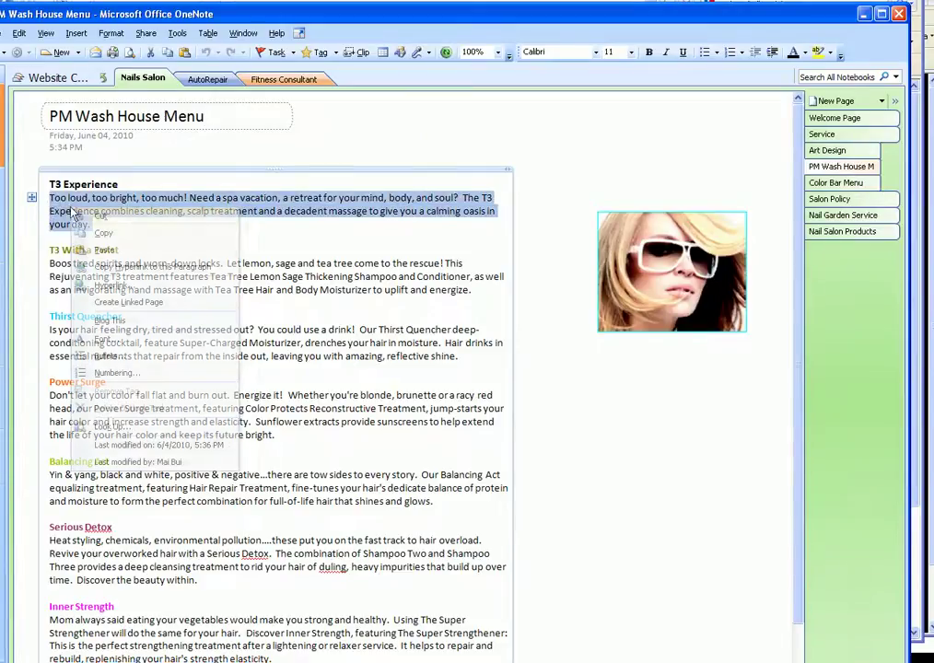
left_click(100, 233)
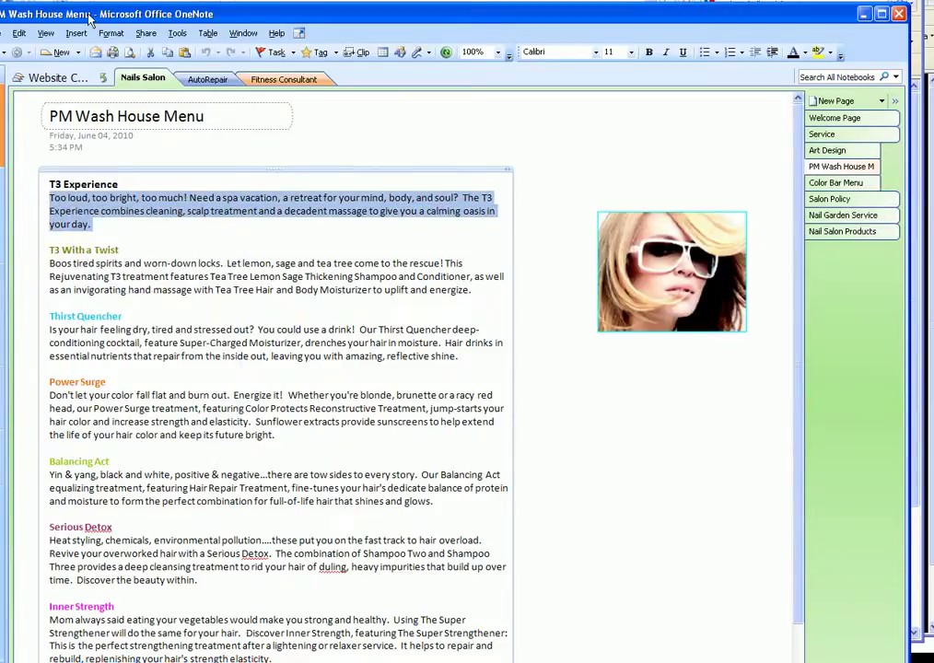
left_click_drag(91, 17, 933, 16)
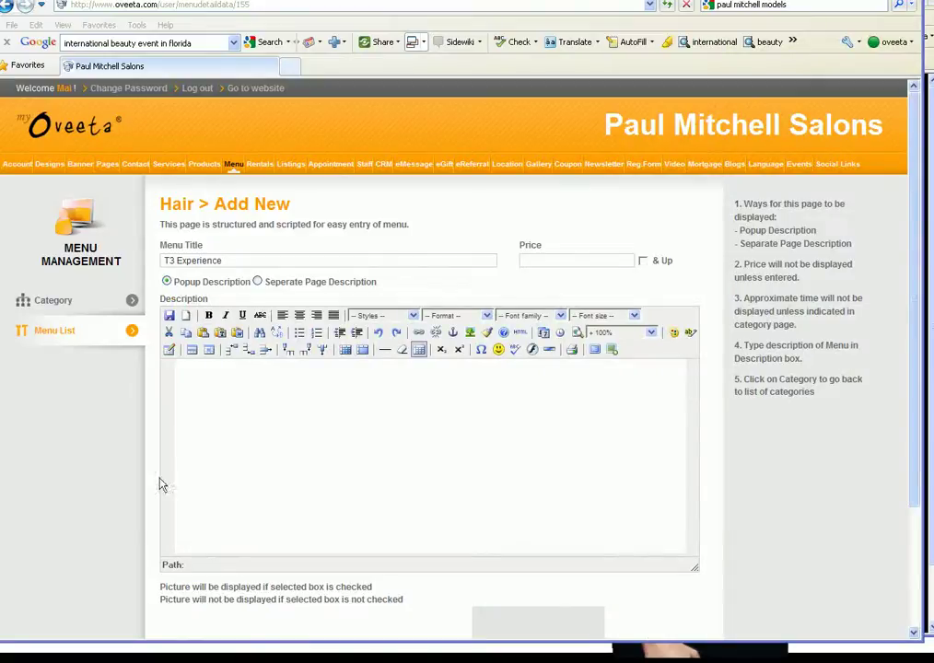
- Paste the T3 Experience paragraph into Description, allowing clipboard access, and remove formatting and leading space
left_click(196, 386)
right_click(192, 375)
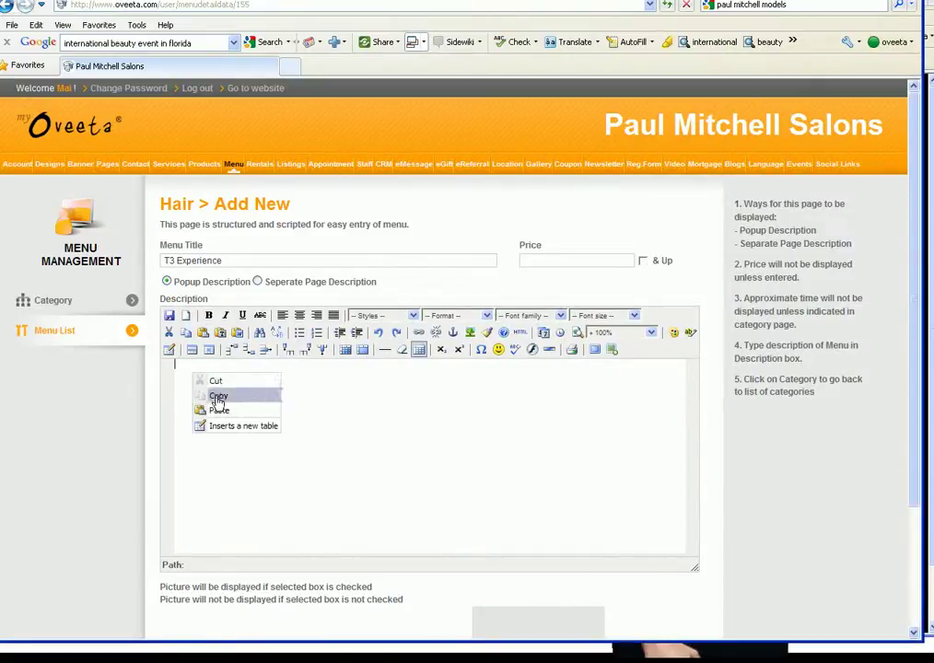
left_click(218, 410)
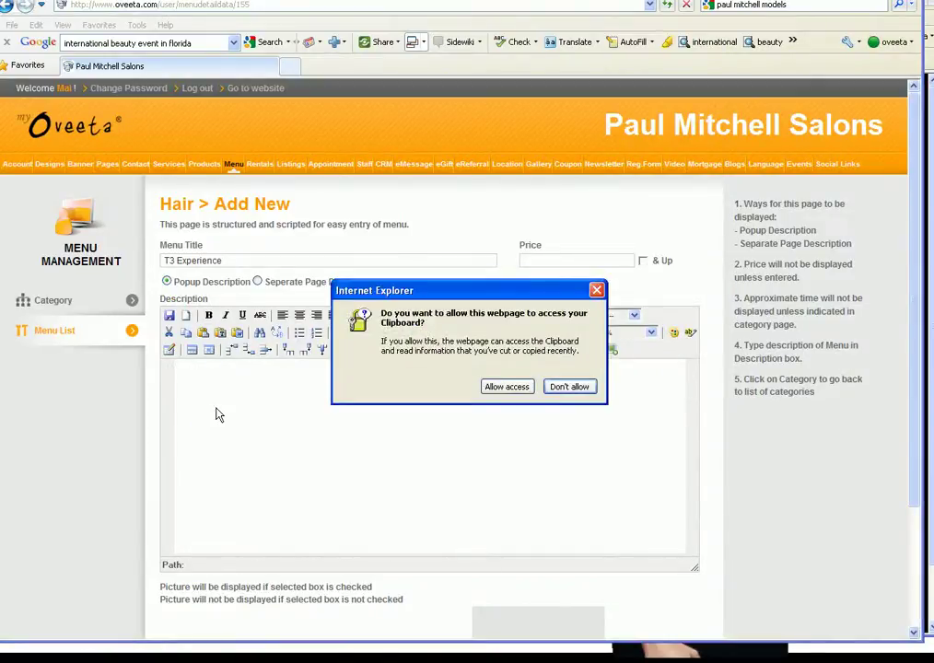
left_click(506, 387)
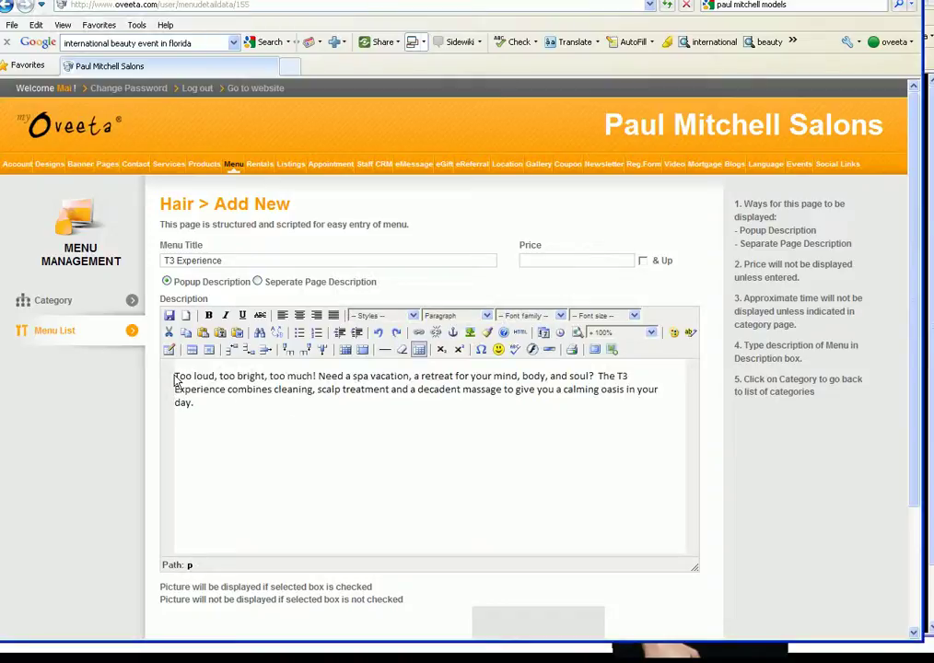
key("BackSpace")
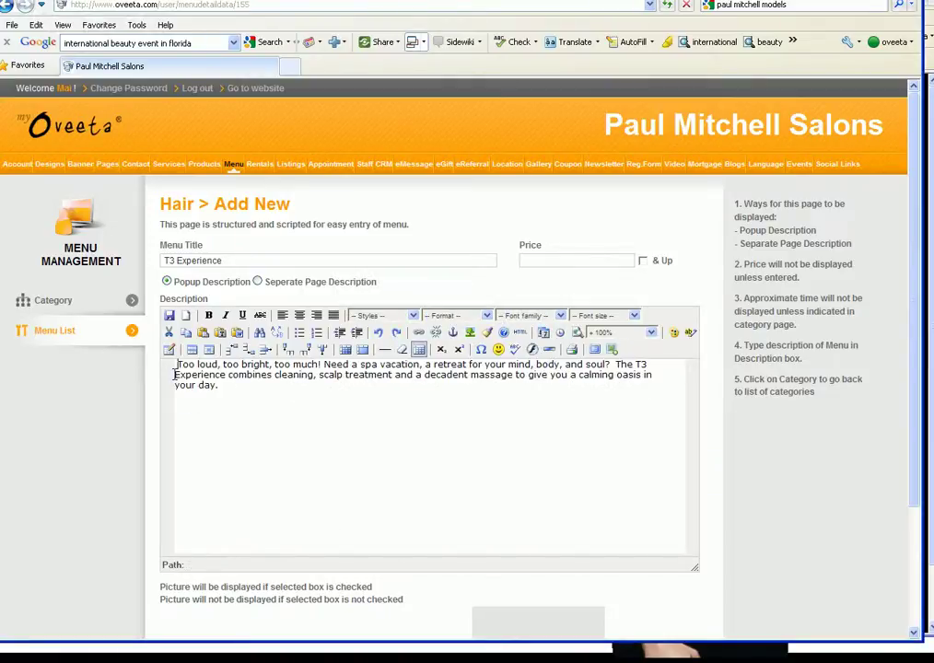
key("Delete")
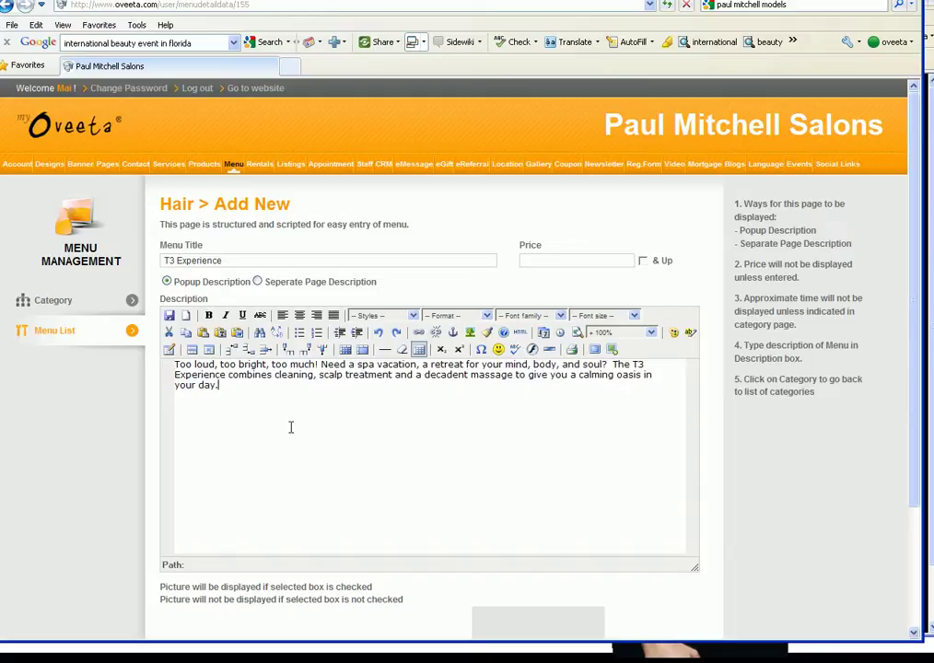
- Attach the T3 Experience photo from Wash House, set it to display, and save the item
scroll(291, 428, "down", 3)
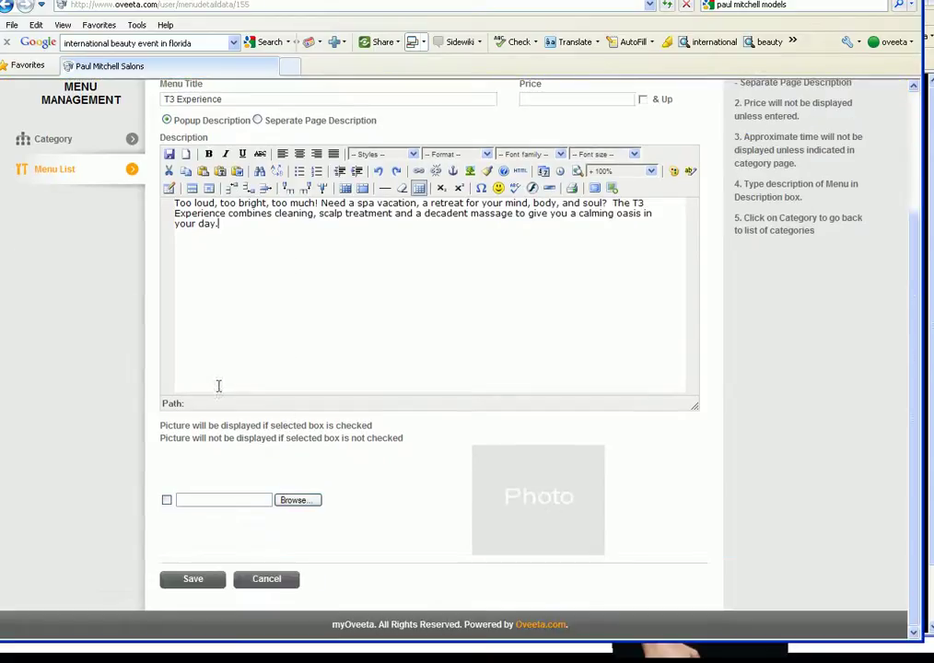
left_click(295, 502)
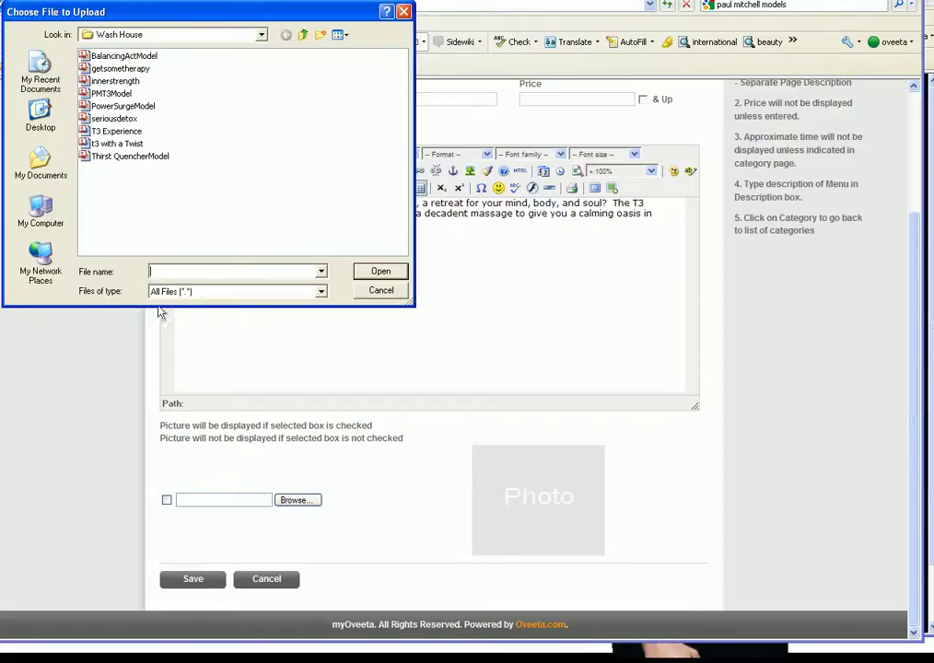
left_click(116, 130)
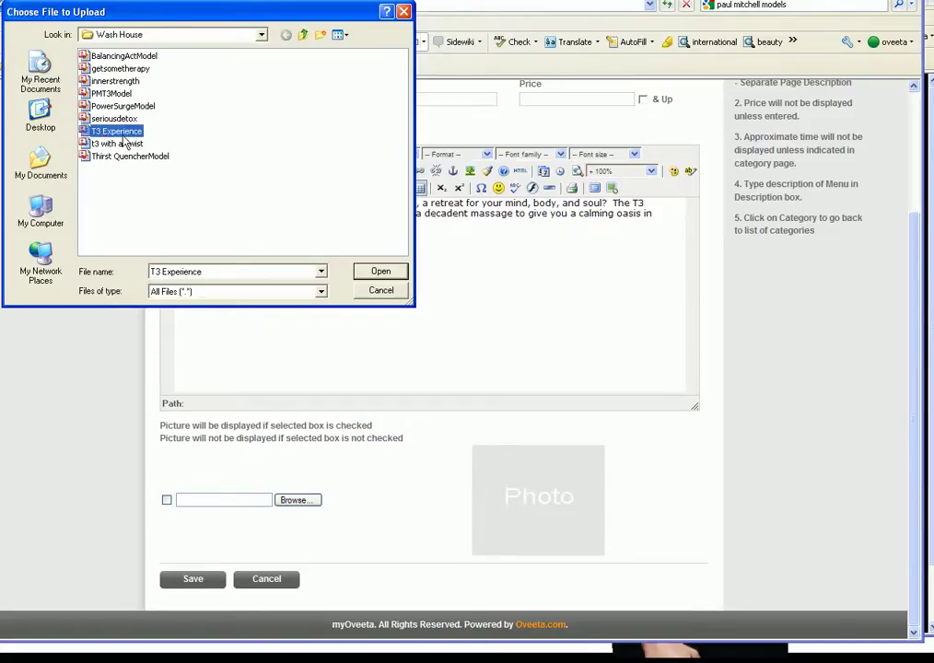
left_click(359, 275)
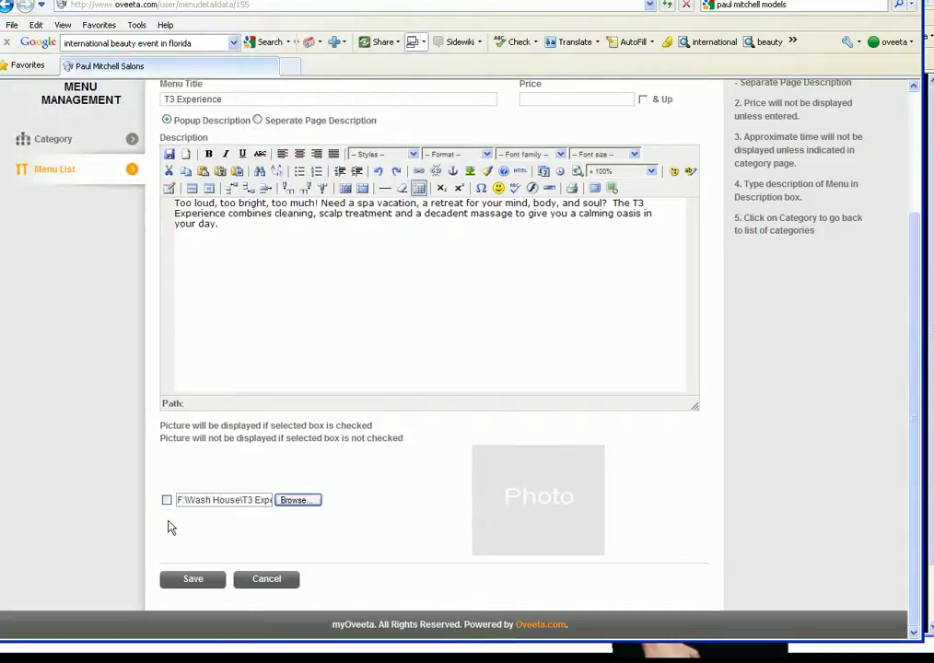
left_click(166, 500)
left_click(193, 579)
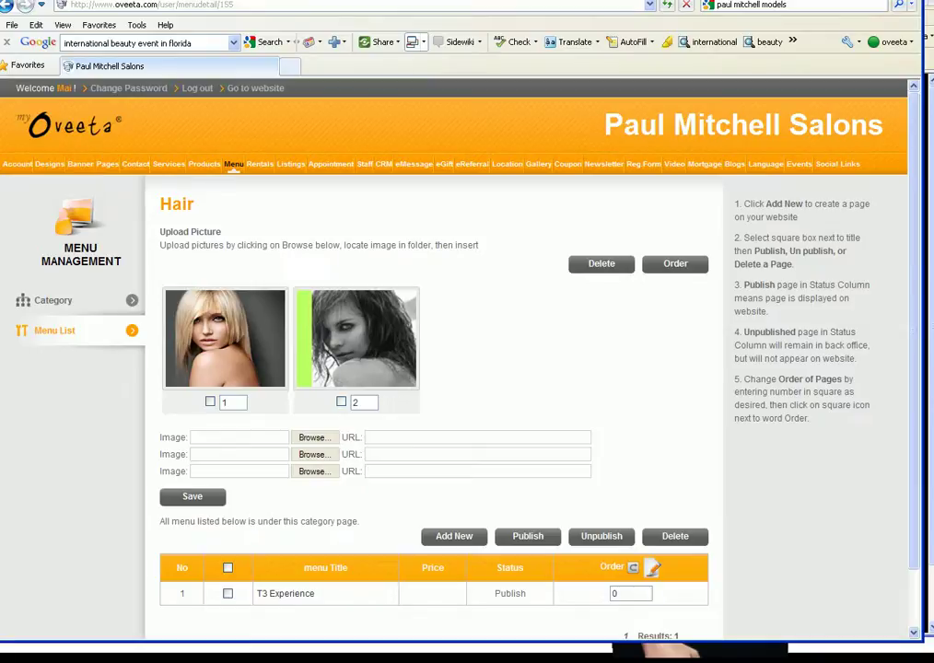
- On the live salon site, go through Services to Menu to view the Hair listing
left_click(644, 656)
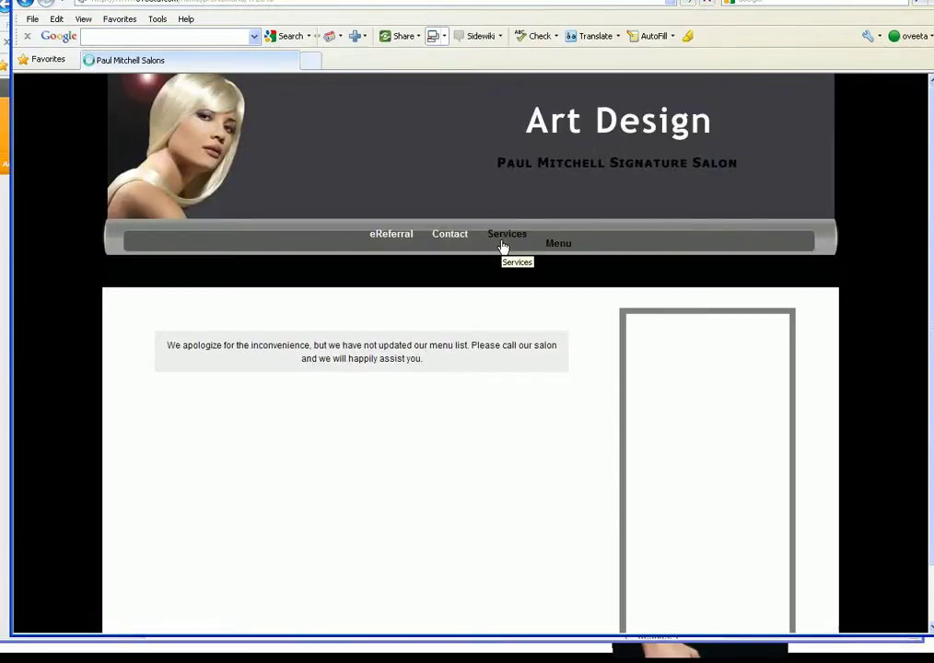
left_click(503, 245)
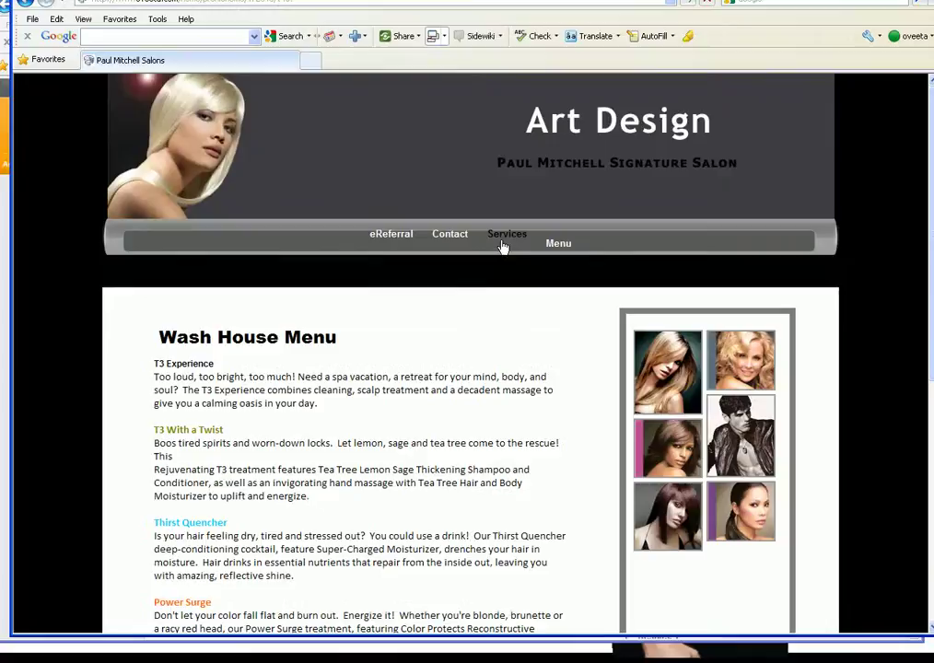
left_click(563, 243)
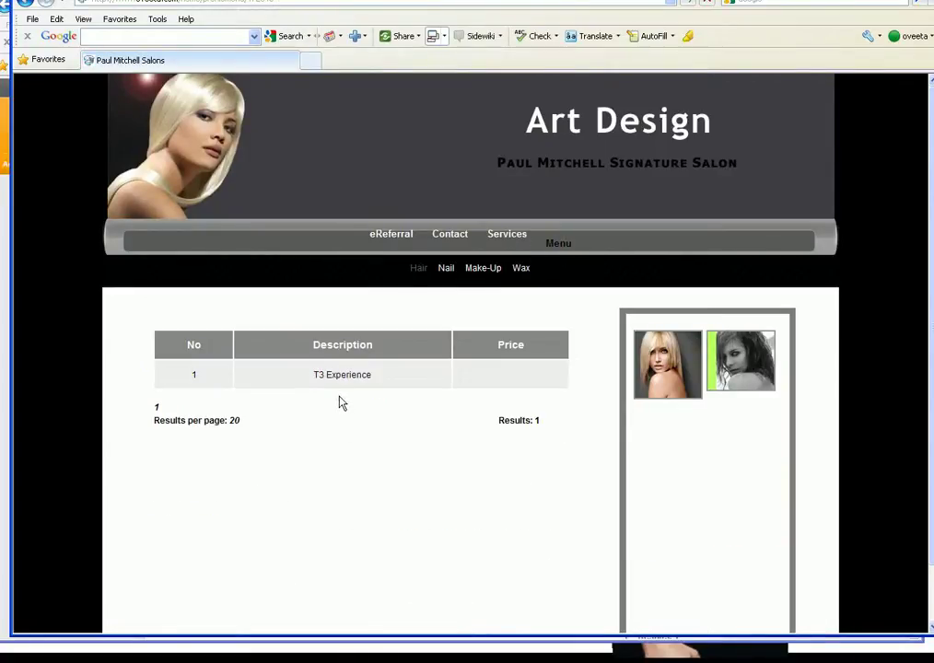
mouse_move(339, 381)
- Change the T3 Experience Hair menu item's price from 0 to 75 and save it
key("alt+F4")
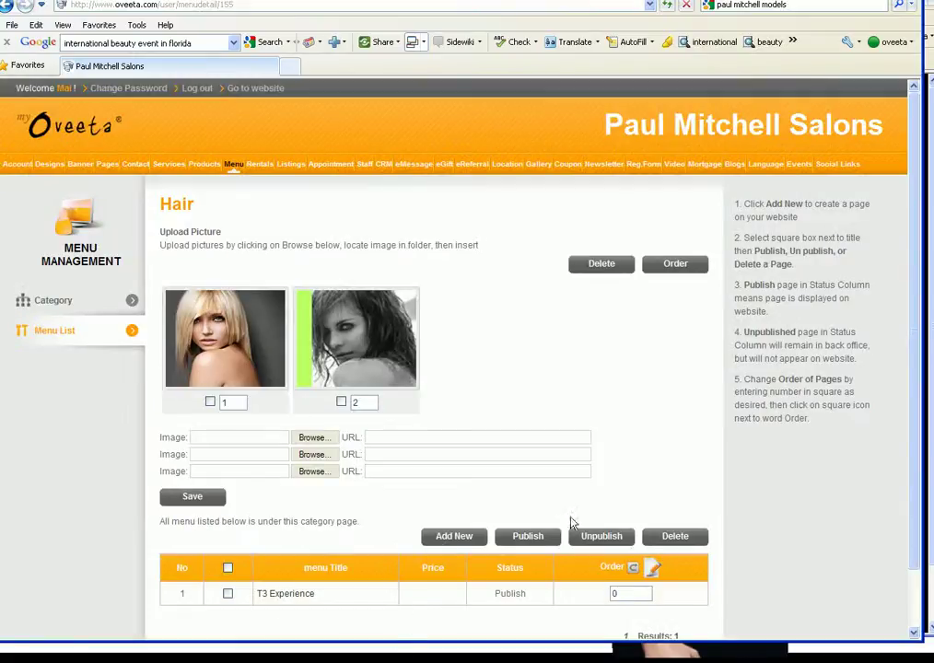
scroll(129, 536, "down", 2)
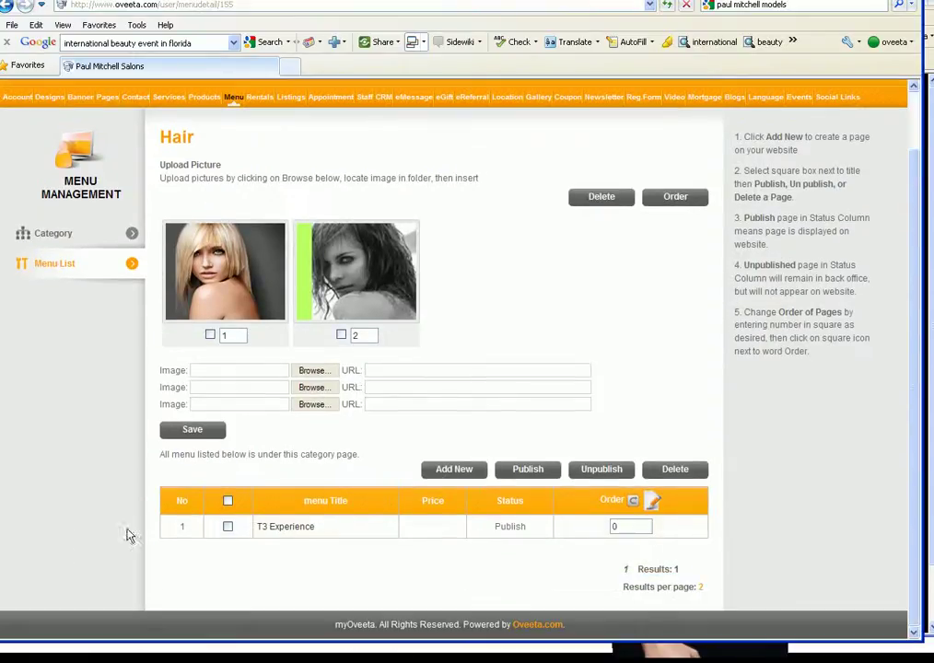
left_click(297, 535)
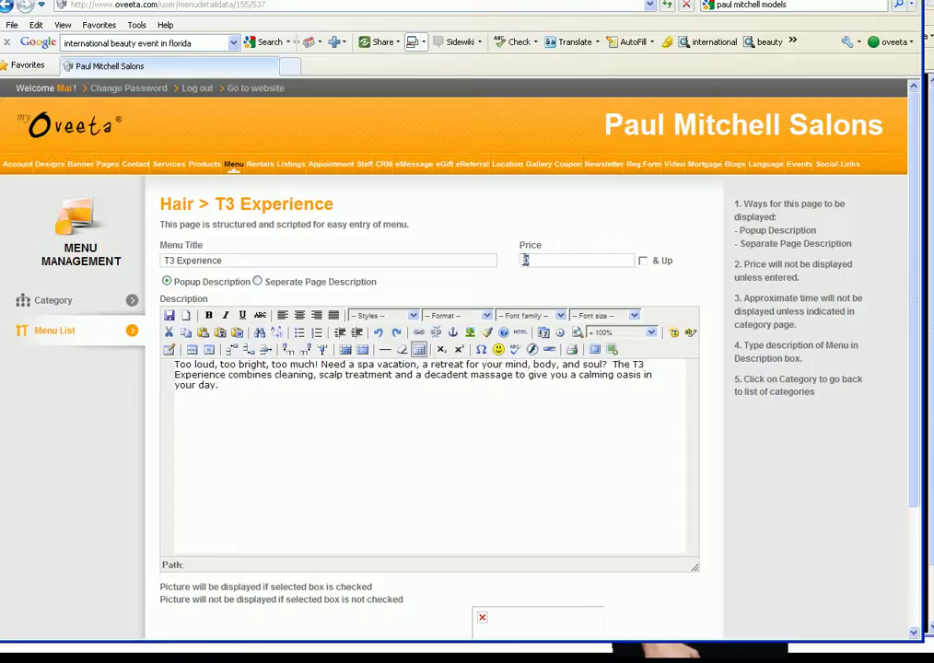
double_click(530, 260)
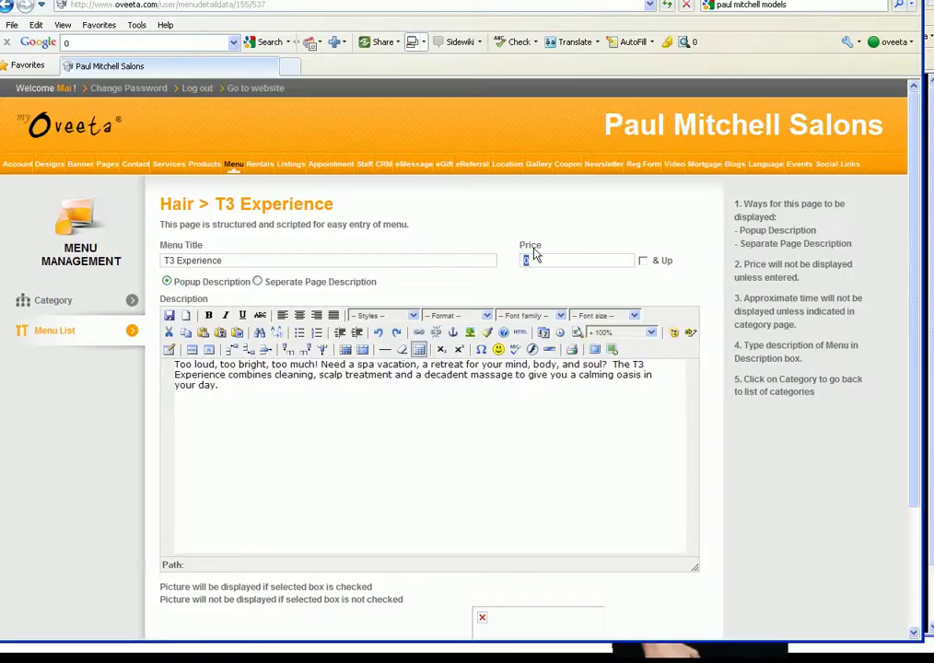
type("75")
left_click(334, 471)
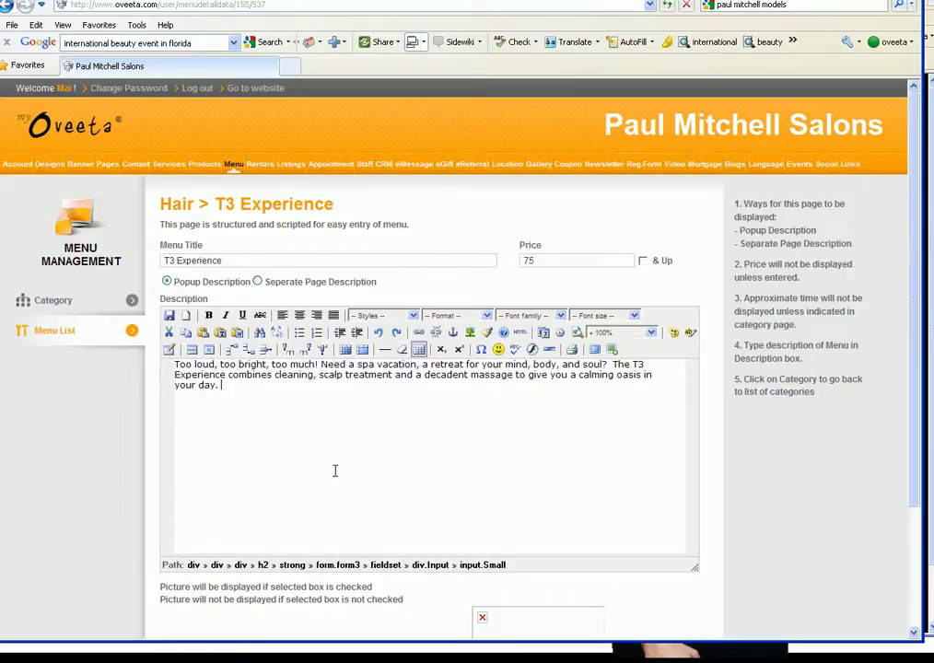
scroll(113, 491, "down", 3)
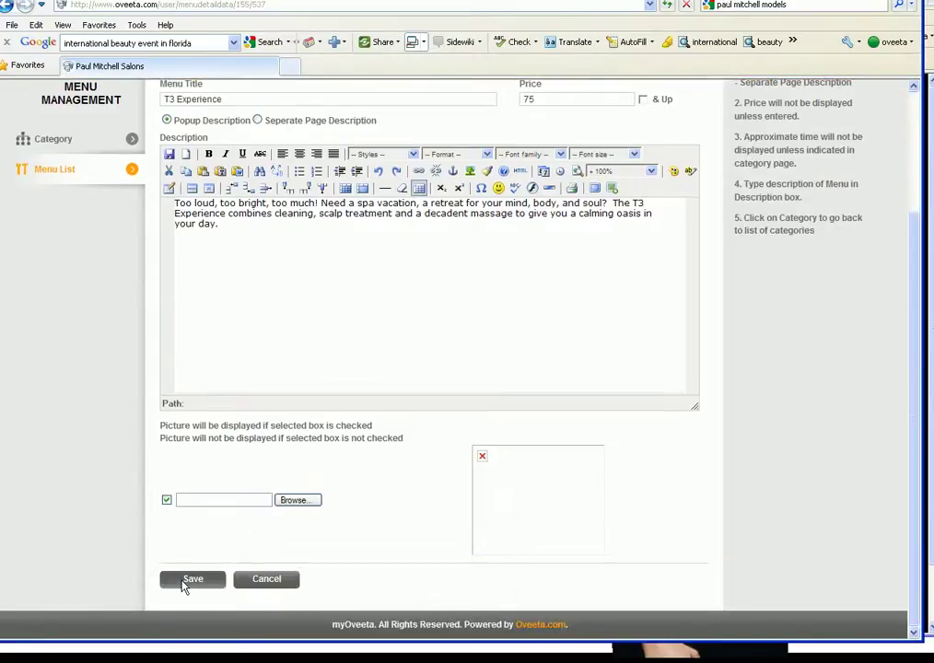
left_click(189, 581)
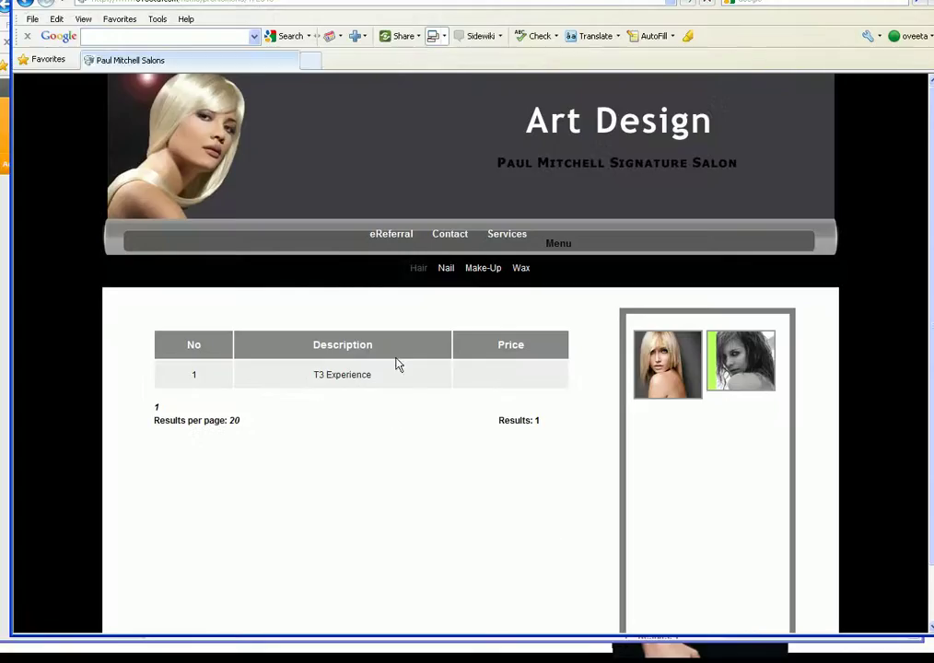
- Switch the live menu to Nail and back to Hair to show T3 Experience at $75.00 with its description popup
mouse_move(345, 377)
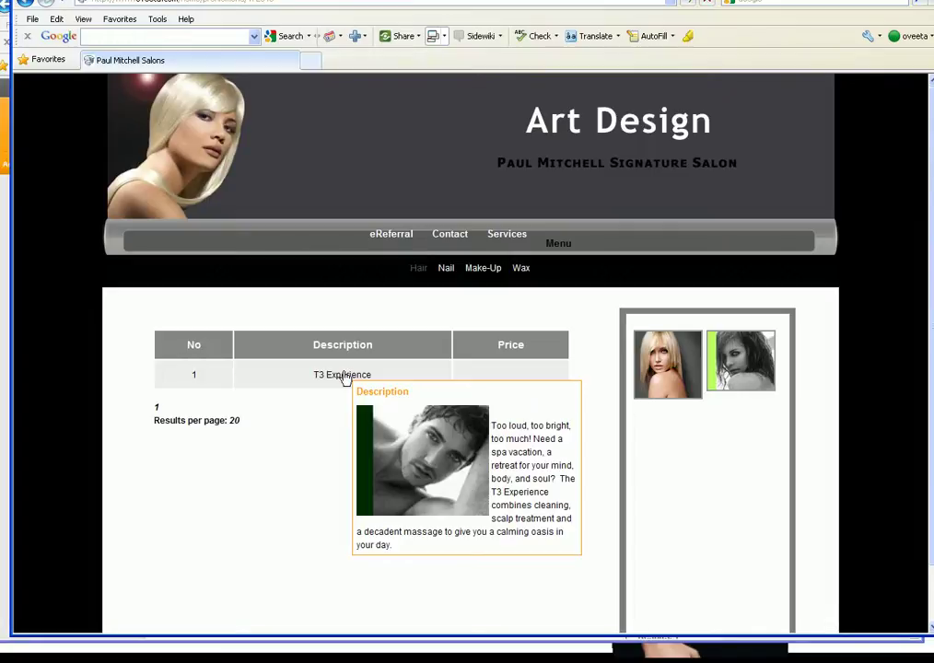
left_click(448, 274)
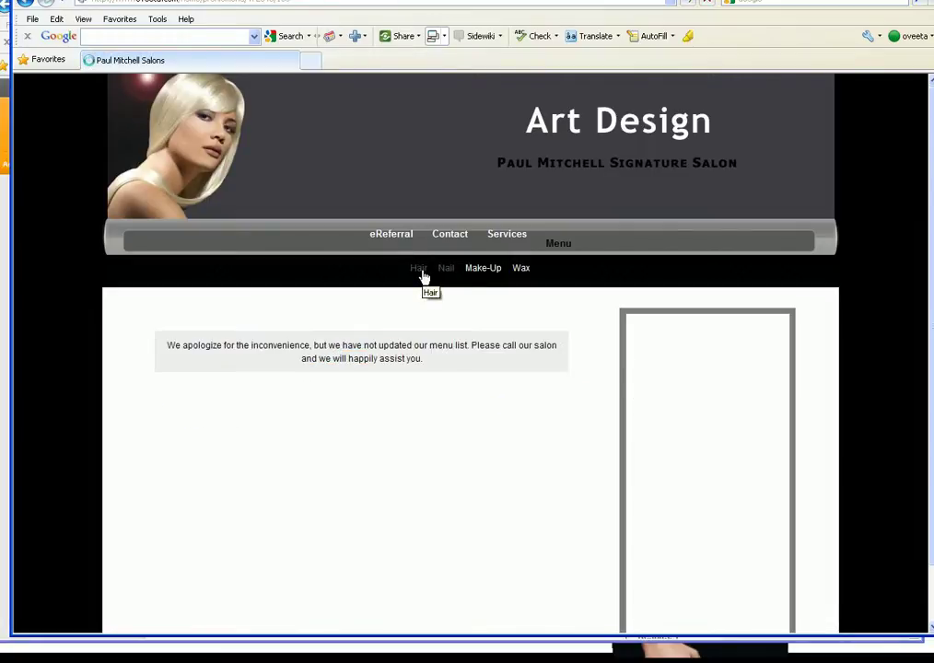
left_click(421, 275)
mouse_move(344, 380)
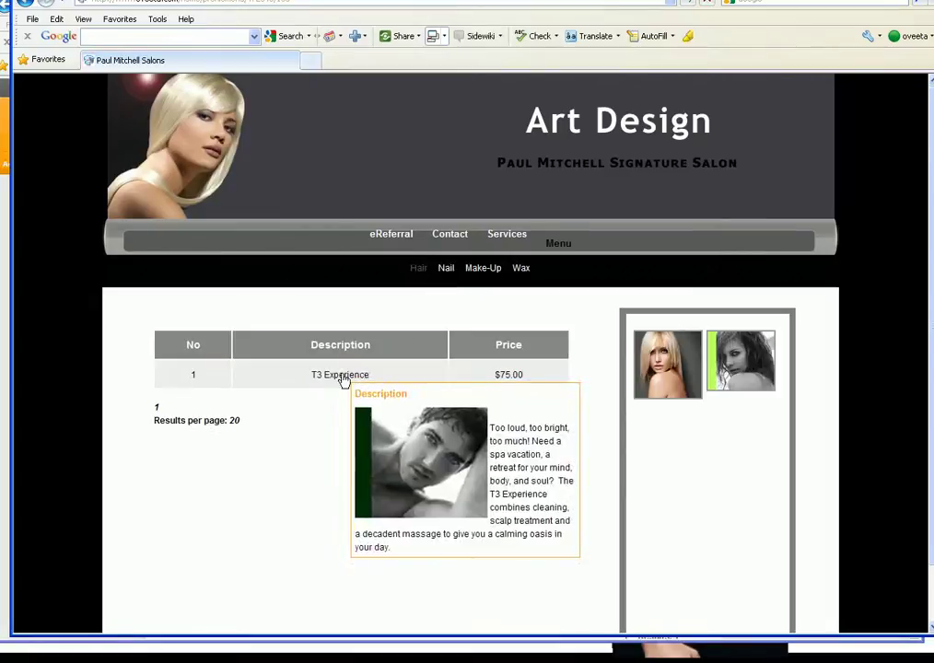